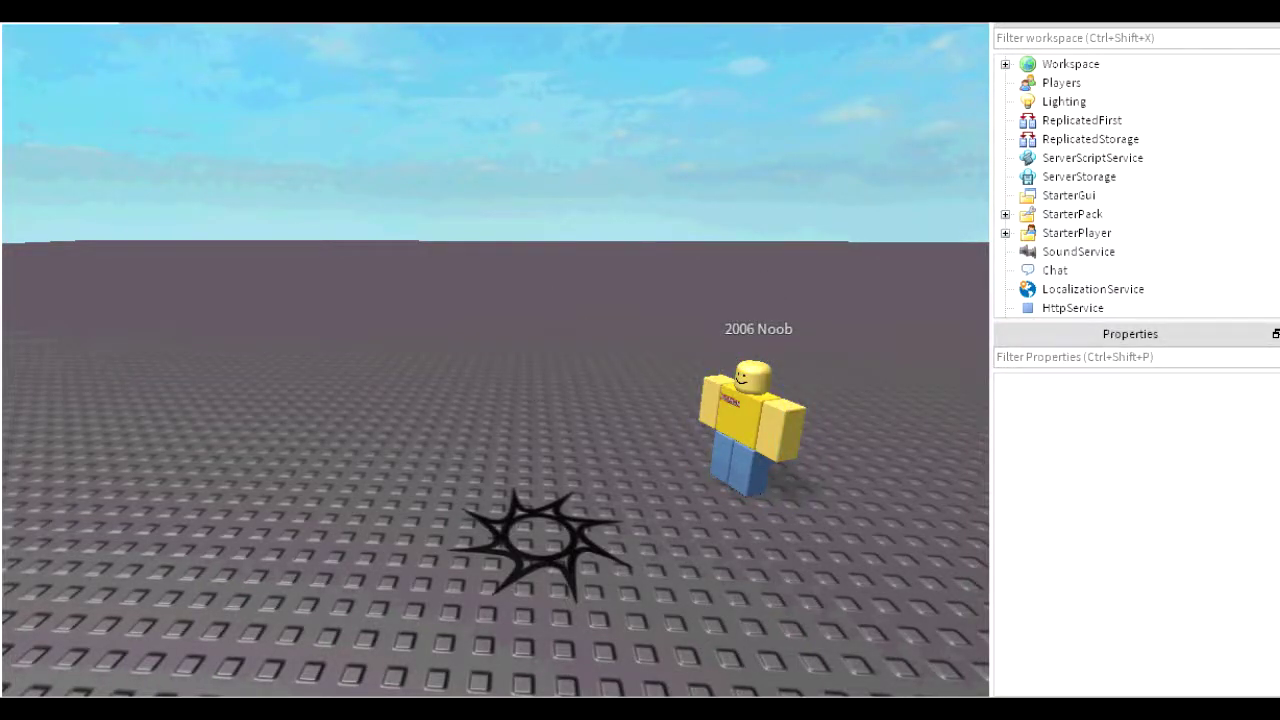
# Step: Launch a Play test with F5 so the avatar spawns beside the 2006 Noob
pyautogui.press('F5')
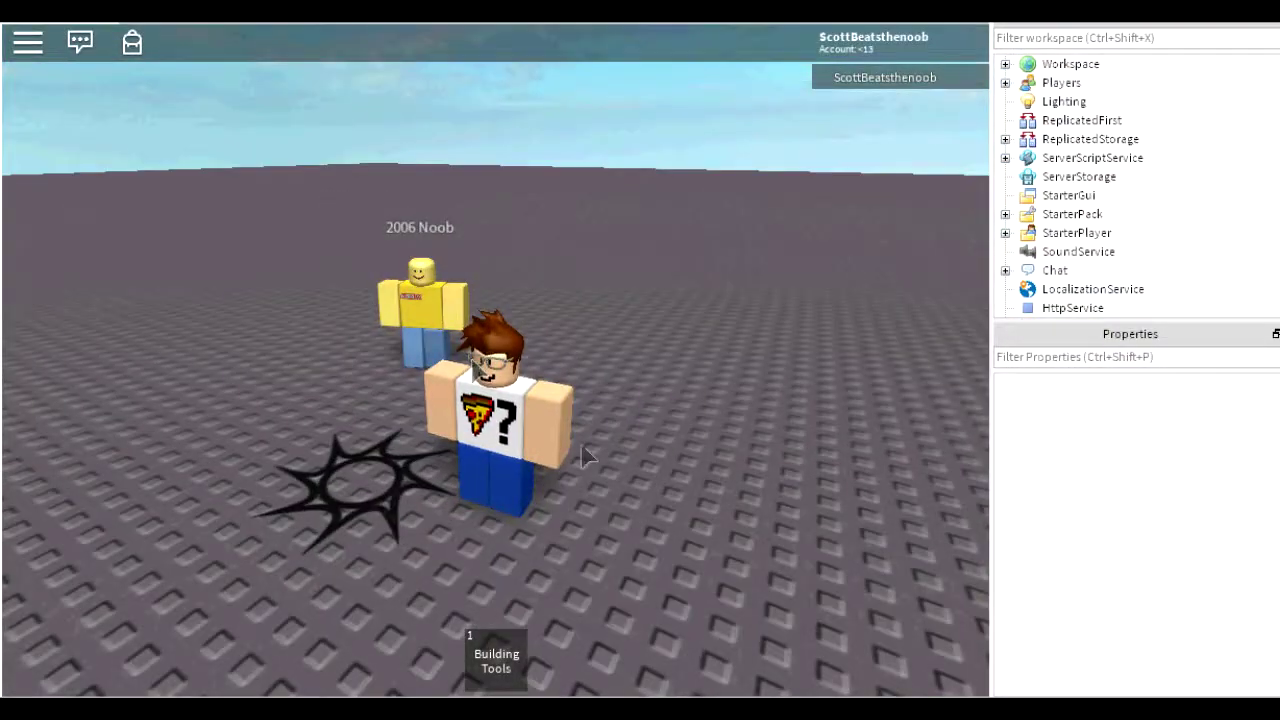
# Step: Walk around the 2006 Noob, then expand Workspace in the Explorer to list its contents
pyautogui.press('w')
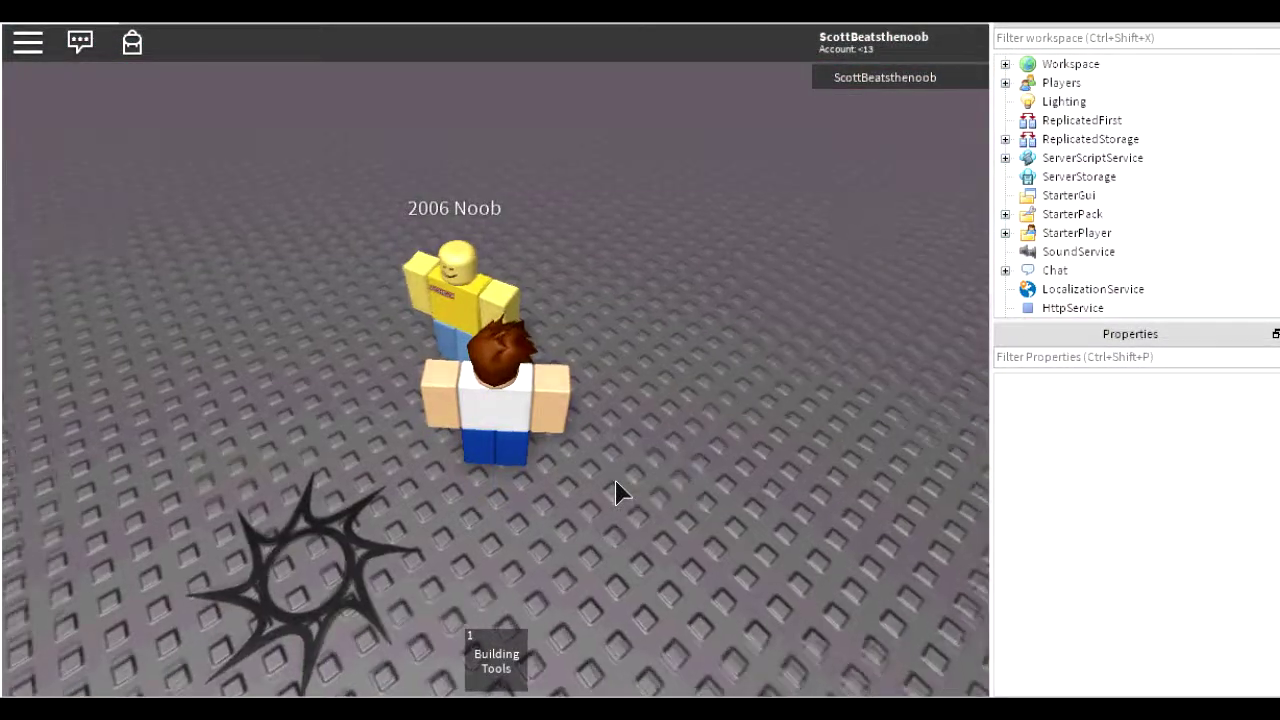
pyautogui.press('w')
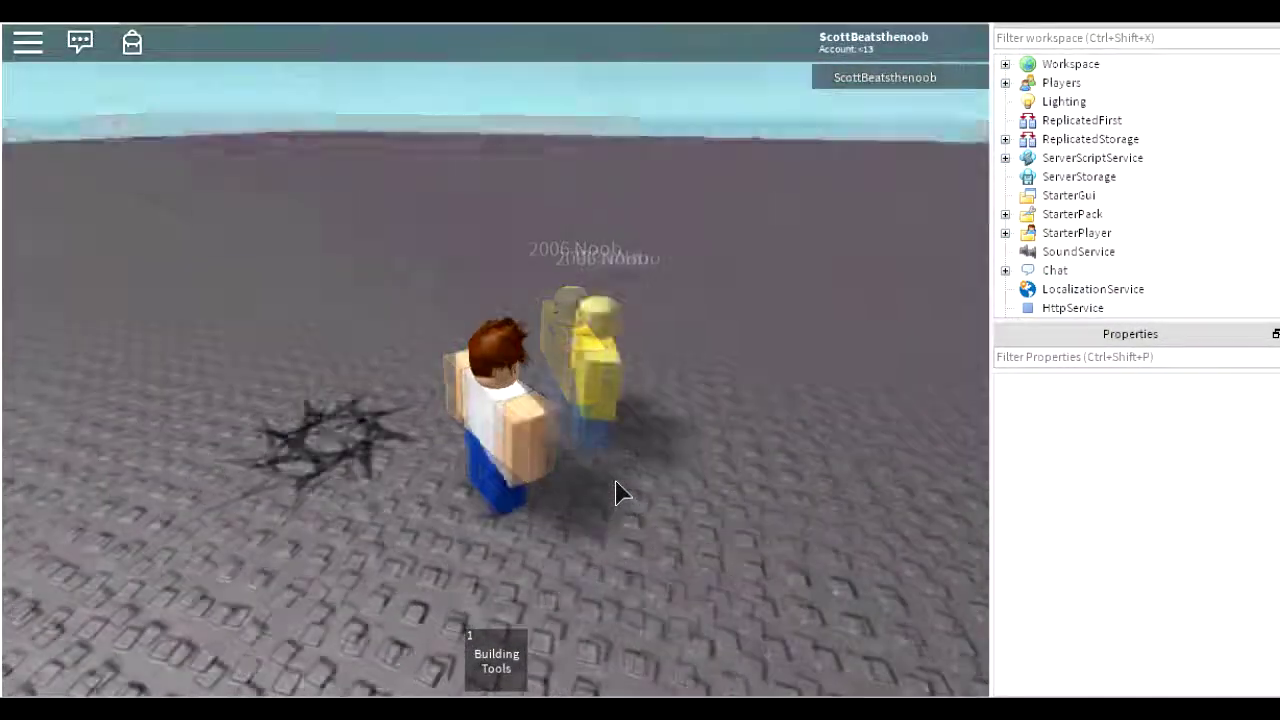
pyautogui.press('s')
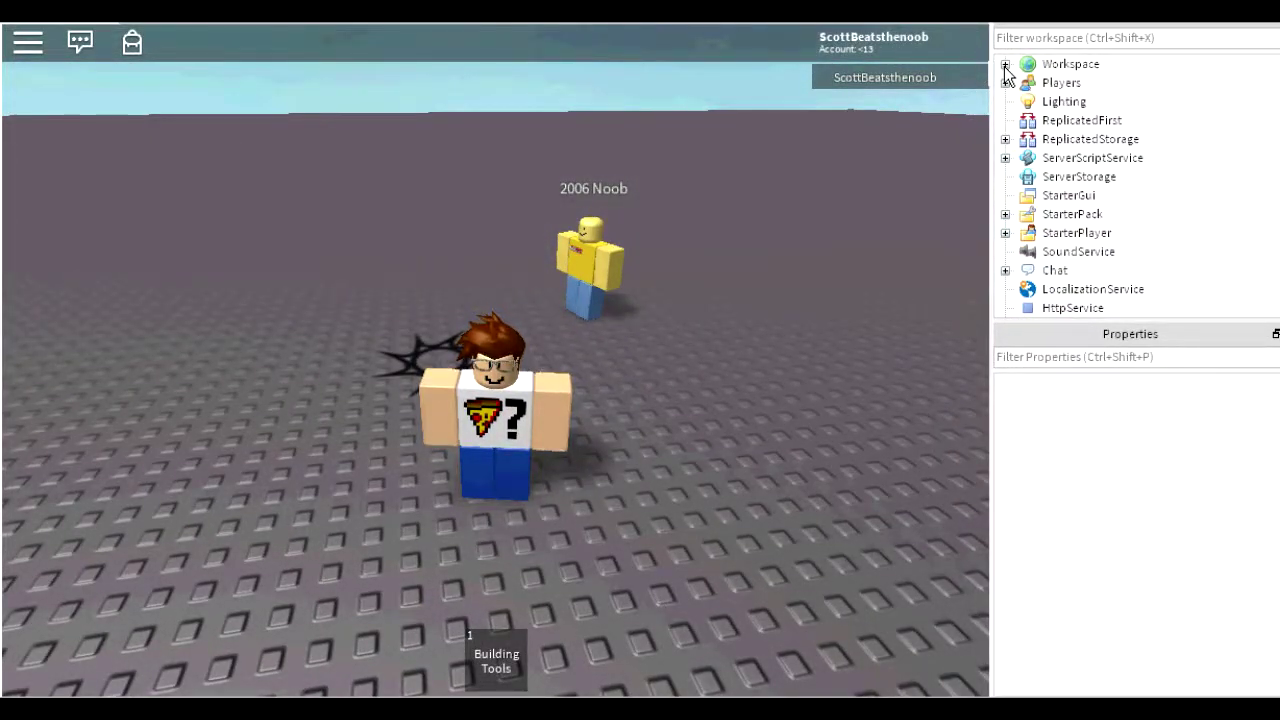
pyautogui.click(1005, 65)
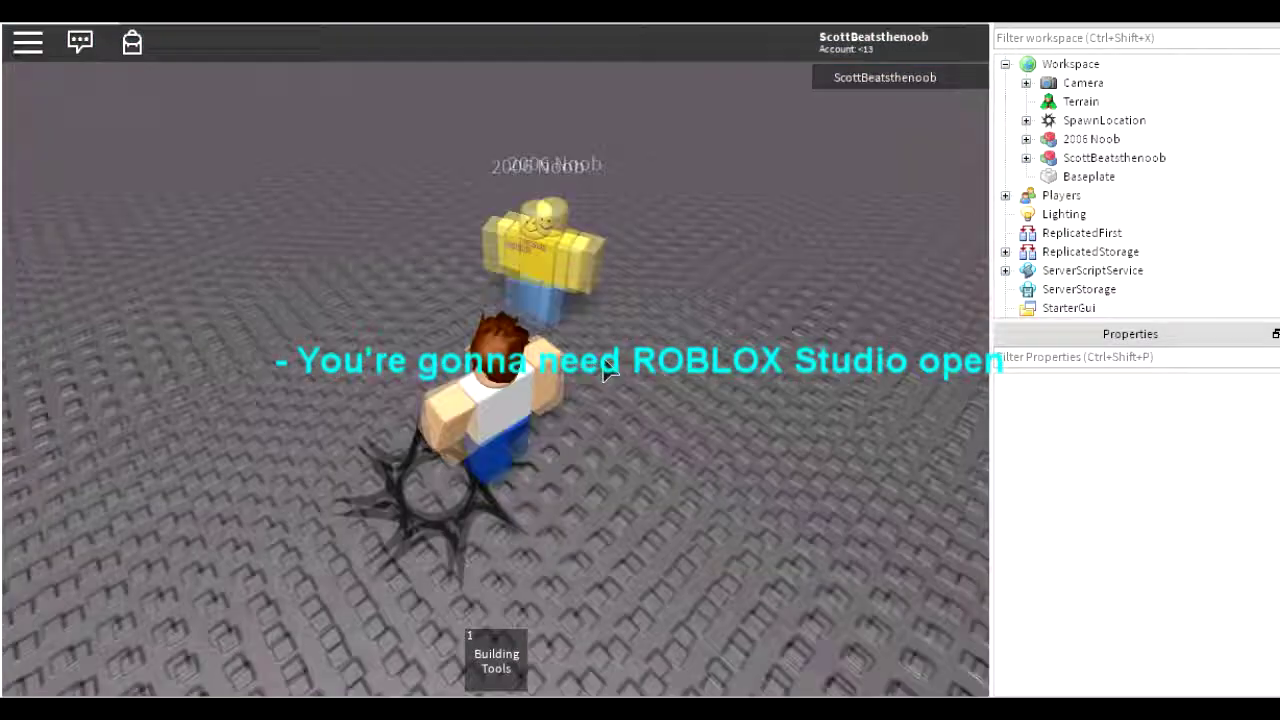
pyautogui.moveTo(570, 378); pyautogui.dragTo(605, 368, button='right')
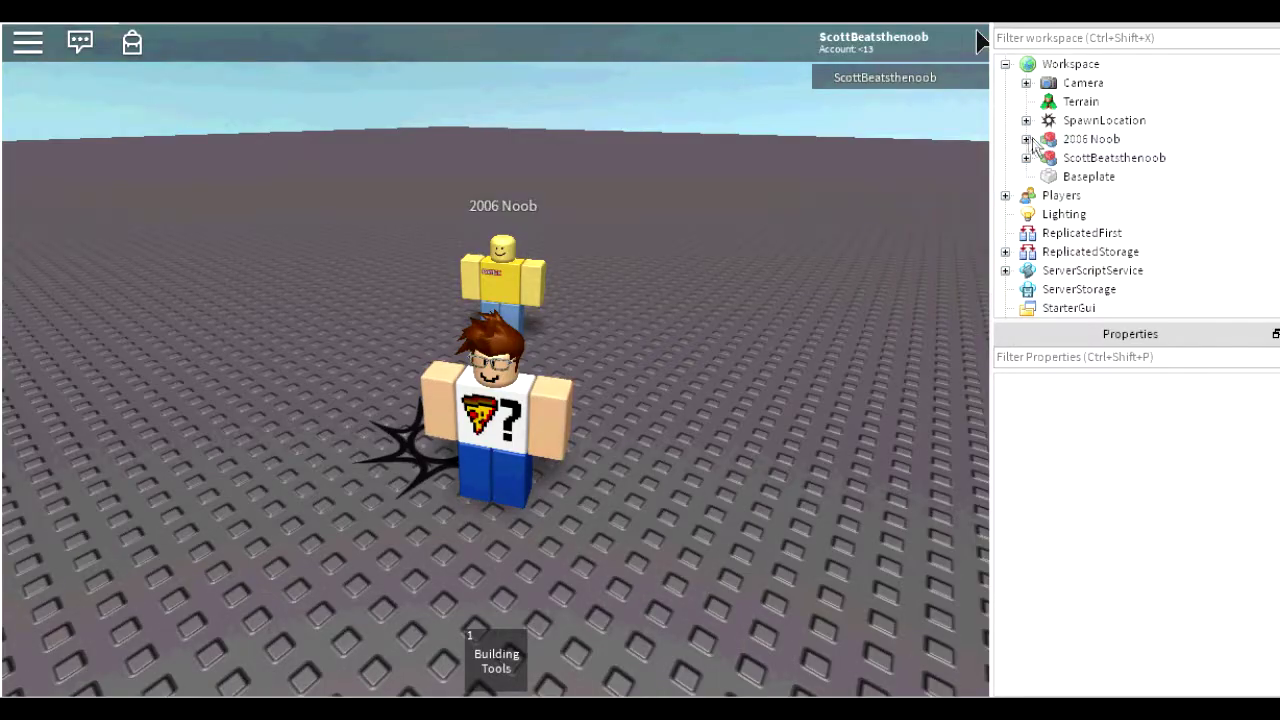
# Step: Copy the 2006 Noob's items from Body Colors through Torso
pyautogui.click(1026, 139)
pyautogui.scroll(-2, 1100, 160)
pyautogui.click(1100, 177)
pyautogui.scroll(-2, 1103, 177)
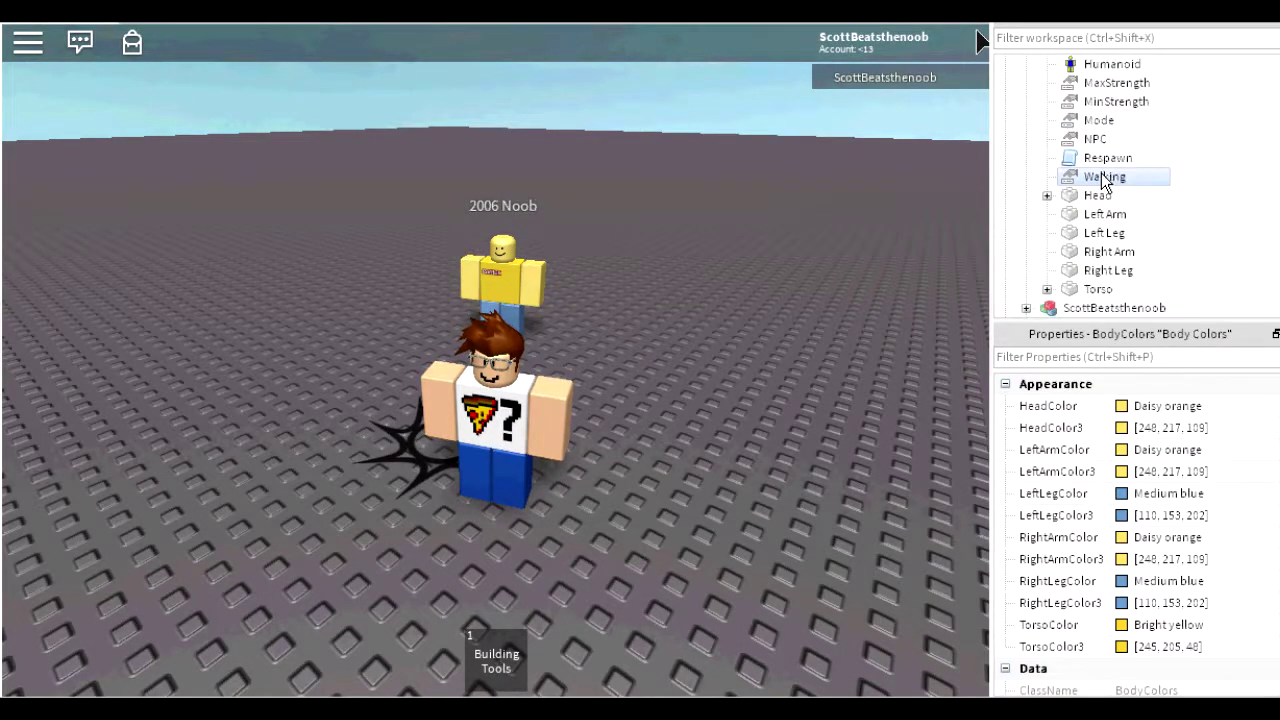
pyautogui.scroll(-2, 1104, 180)
pyautogui.keyDown('shift'); pyautogui.click(1110, 234); pyautogui.keyUp('shift')
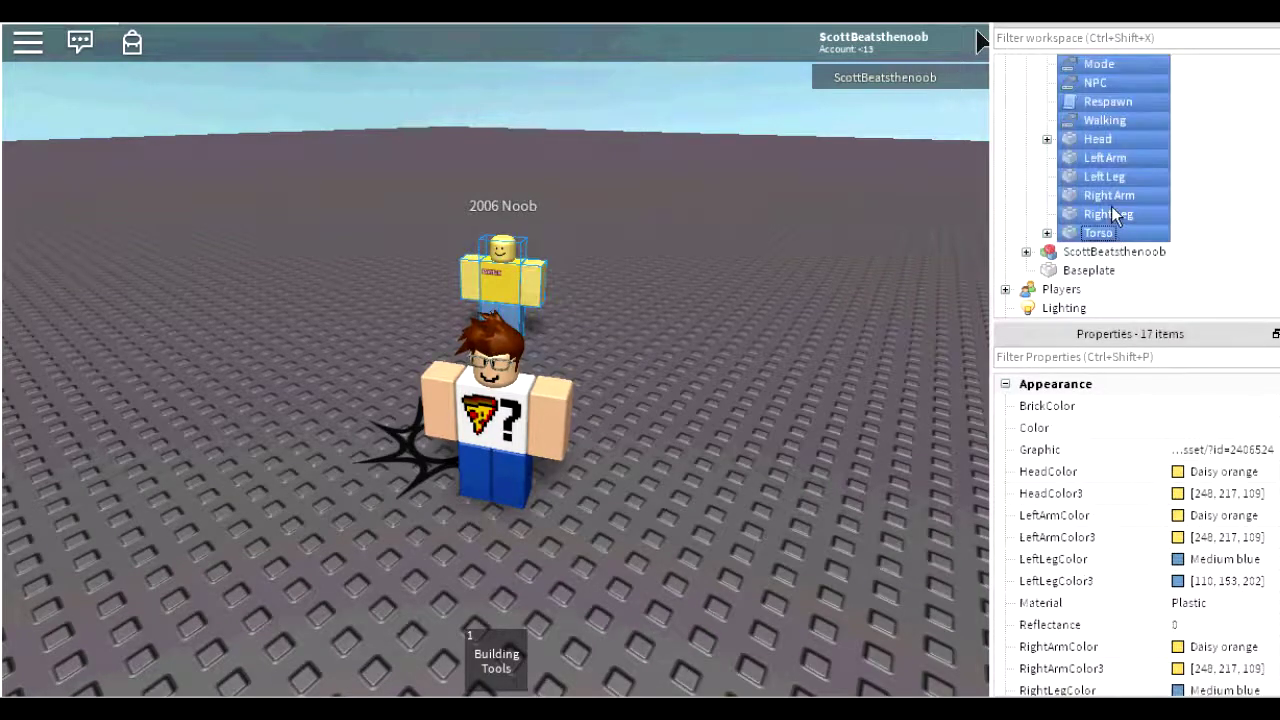
pyautogui.rightClick(1111, 206)
pyautogui.press('Escape')
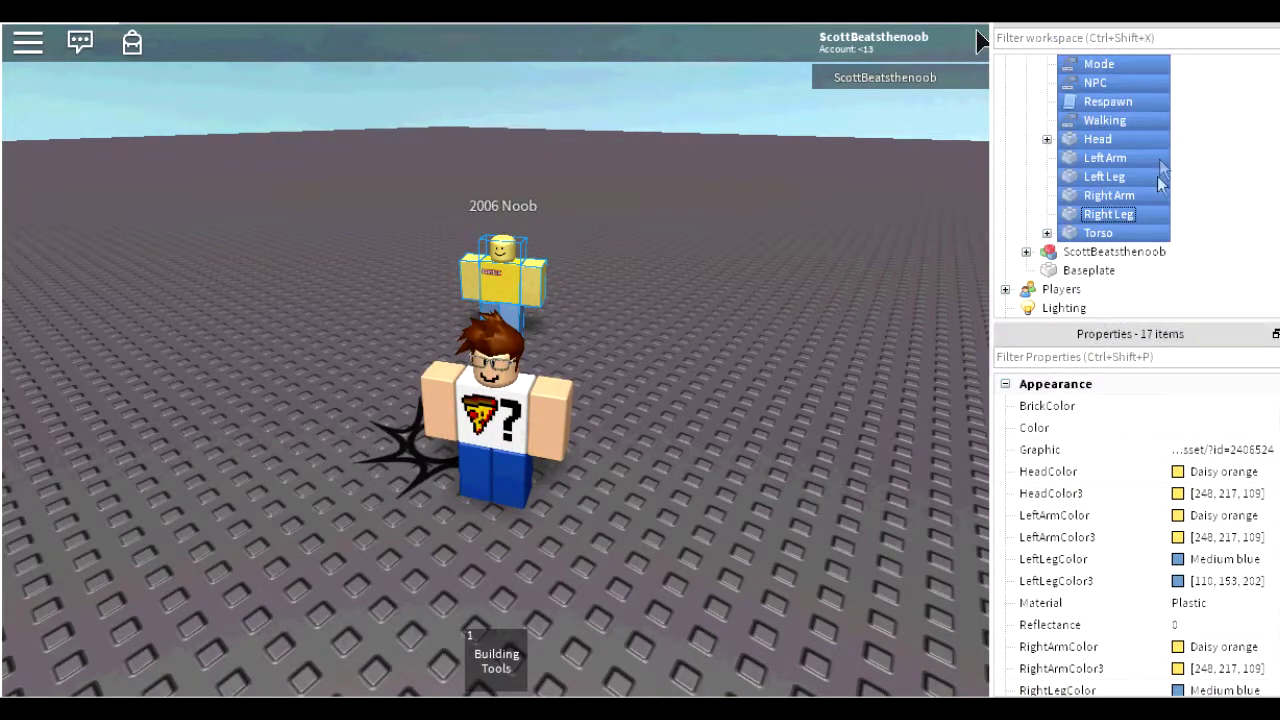
# Step: Paste the copied noob items into the player character at its Body Colors
pyautogui.scroll(3, 1100, 150)
pyautogui.click(1026, 82)
pyautogui.click(1026, 101)
pyautogui.click(1062, 122)
pyautogui.hotkey('ctrl', 'v')
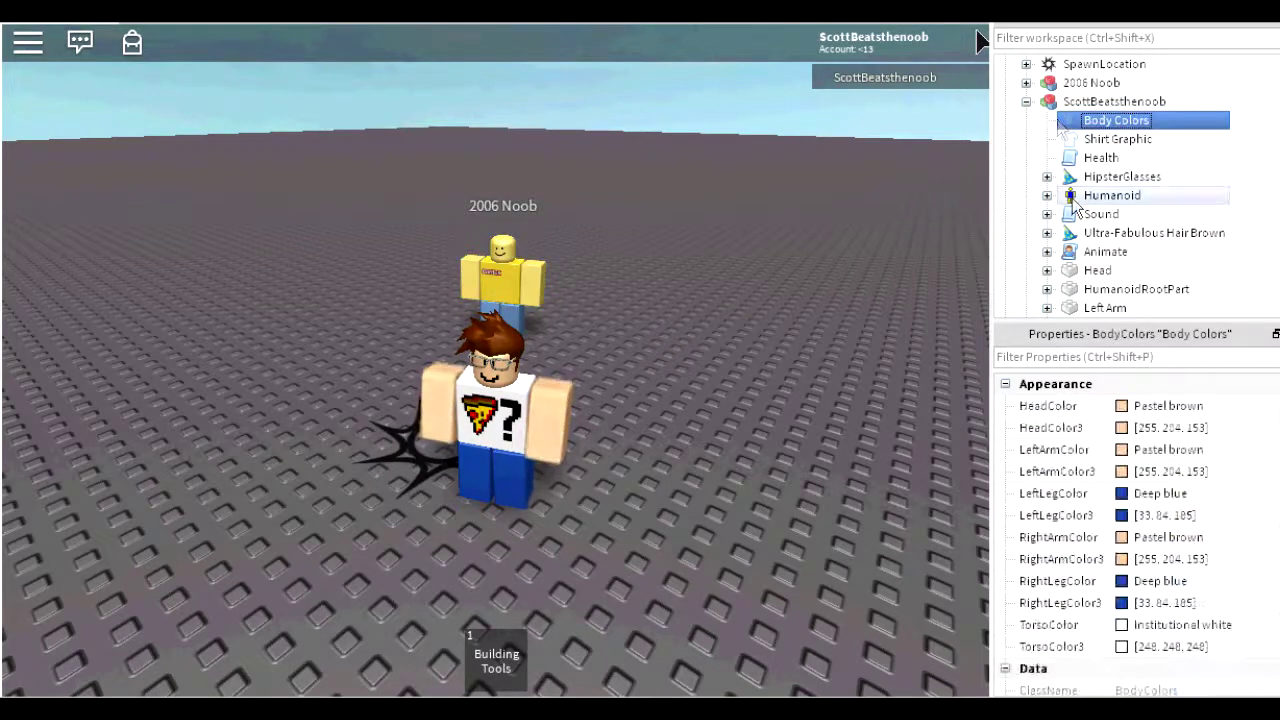
# Step: Delete the character's HipsterGlasses and Ultra-Fabulous Hair Brown accessories
pyautogui.click(1110, 255)
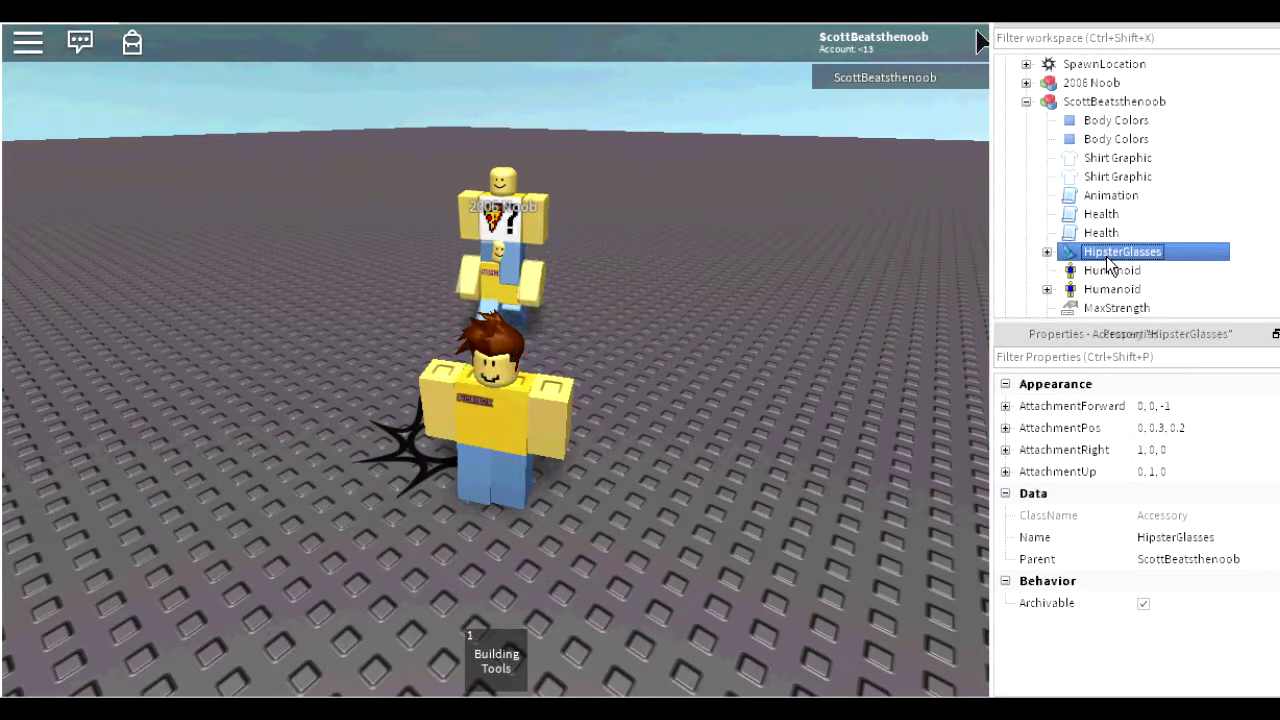
pyautogui.press('Delete')
pyautogui.scroll(-2, 1107, 262)
pyautogui.scroll(-1, 1107, 262)
pyautogui.scroll(1, 1107, 262)
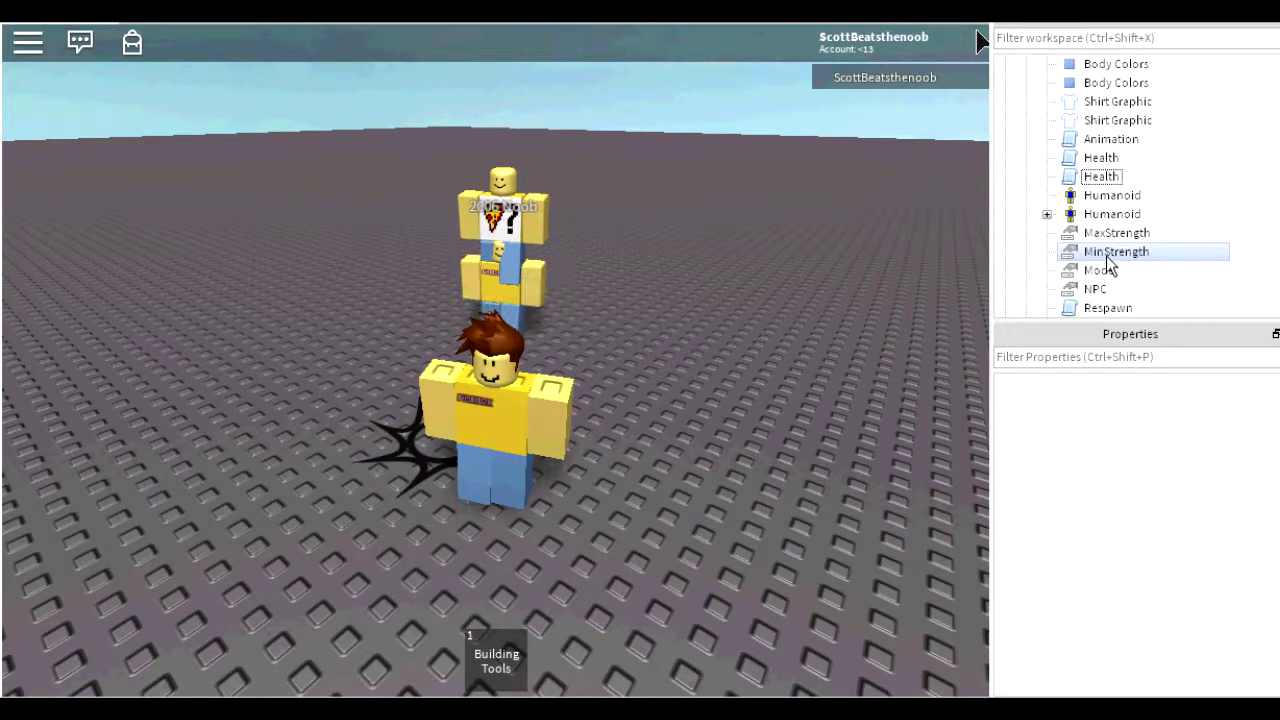
pyautogui.scroll(-2, 1107, 262)
pyautogui.click(1112, 235)
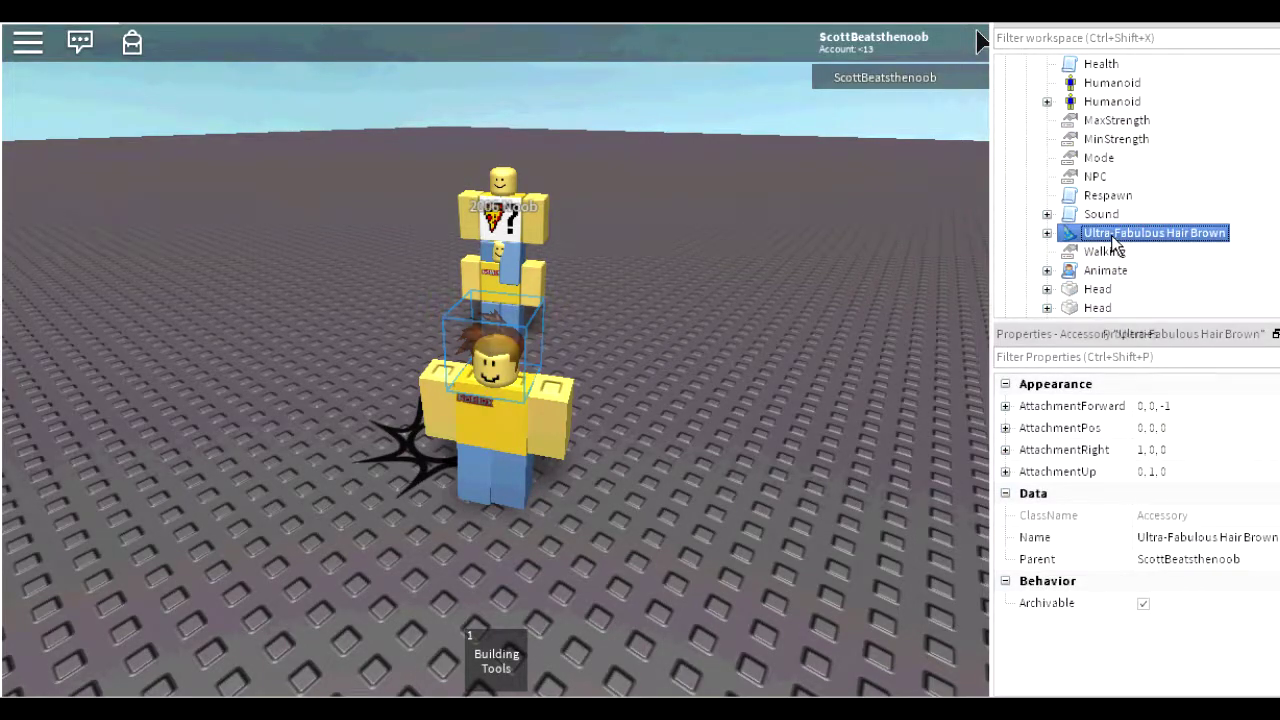
pyautogui.press('Delete')
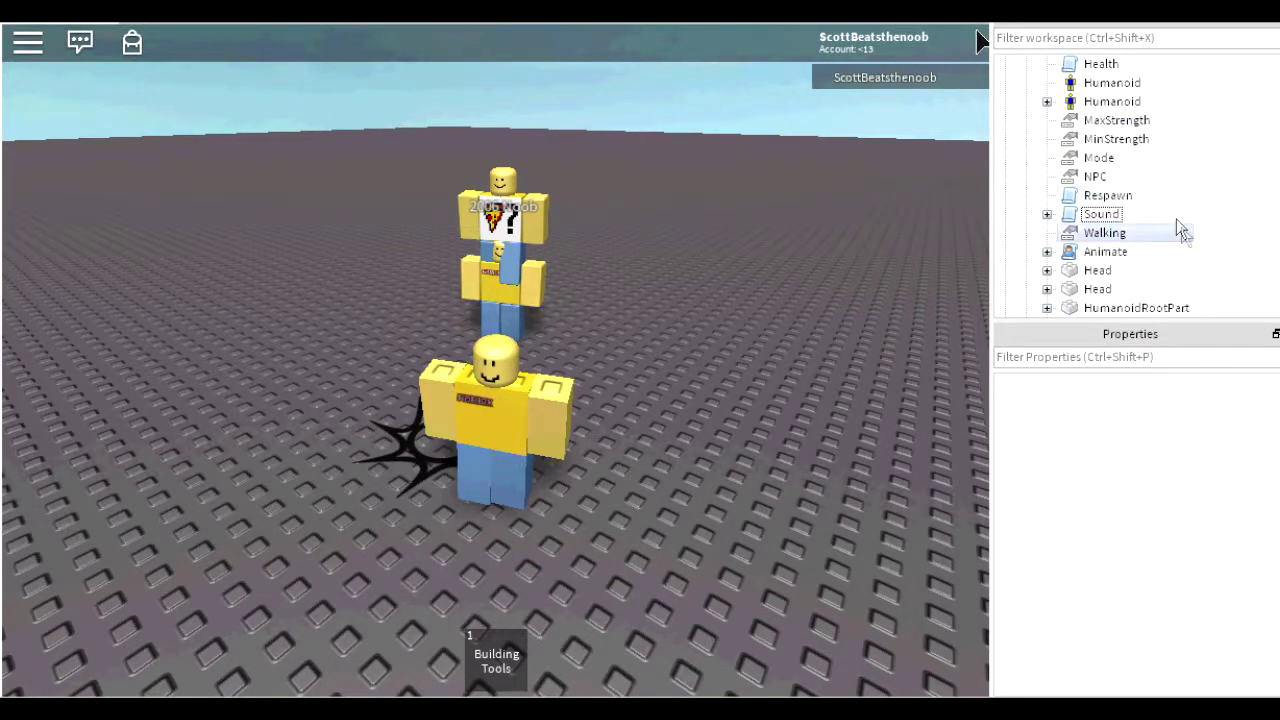
pyautogui.scroll(1, 1150, 229)
pyautogui.press('a')
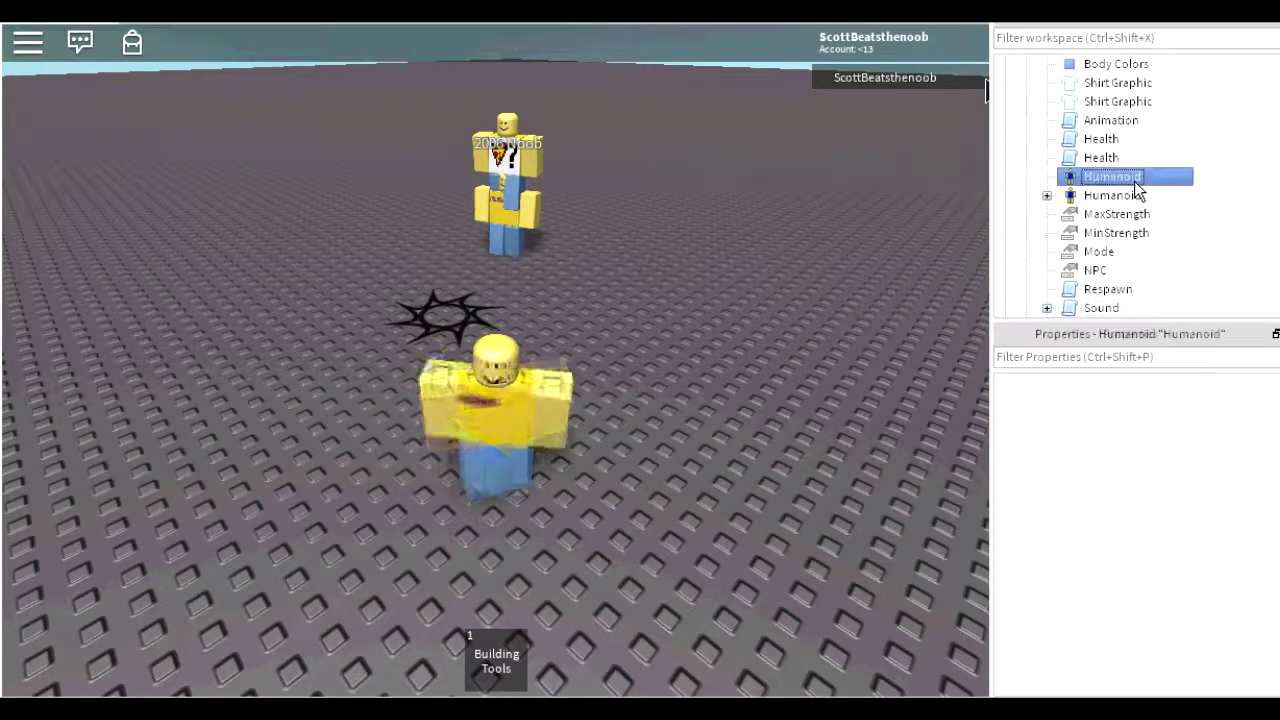
# Step: Delete the character's duplicate Humanoid, Shirt Graphic and Body Colors, and its Animation script
pyautogui.press('Delete')
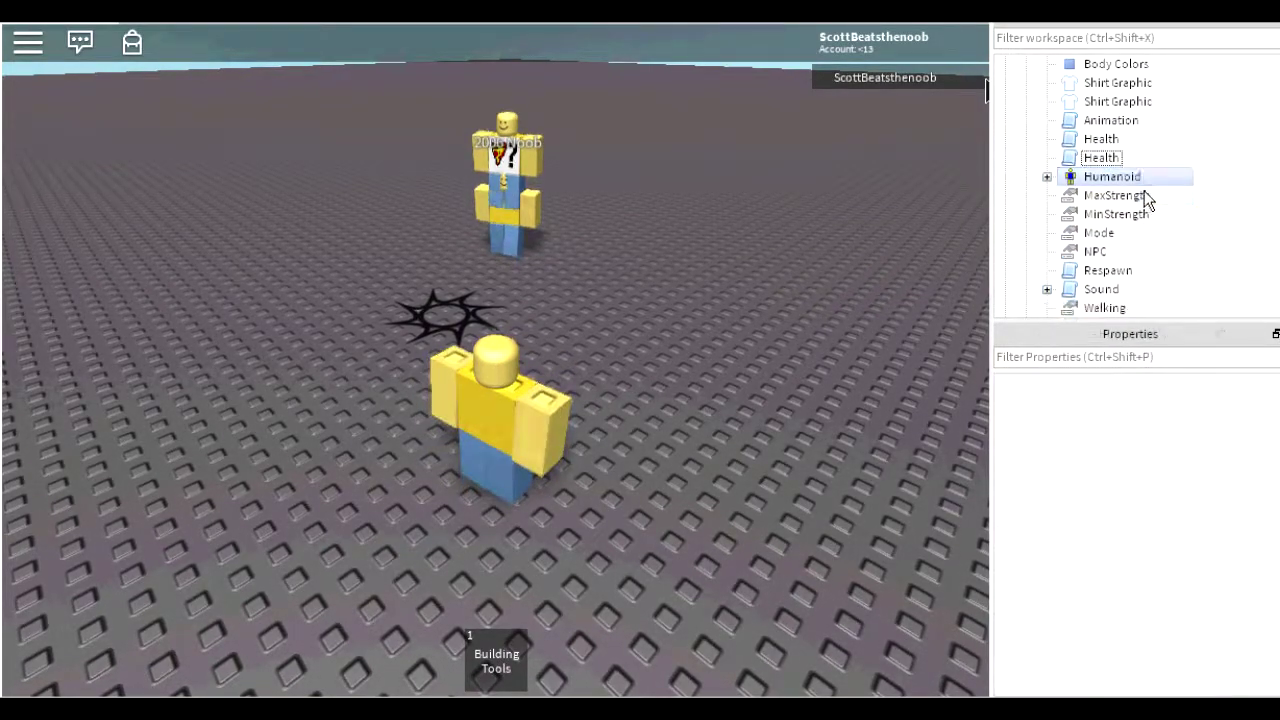
pyautogui.press('s')
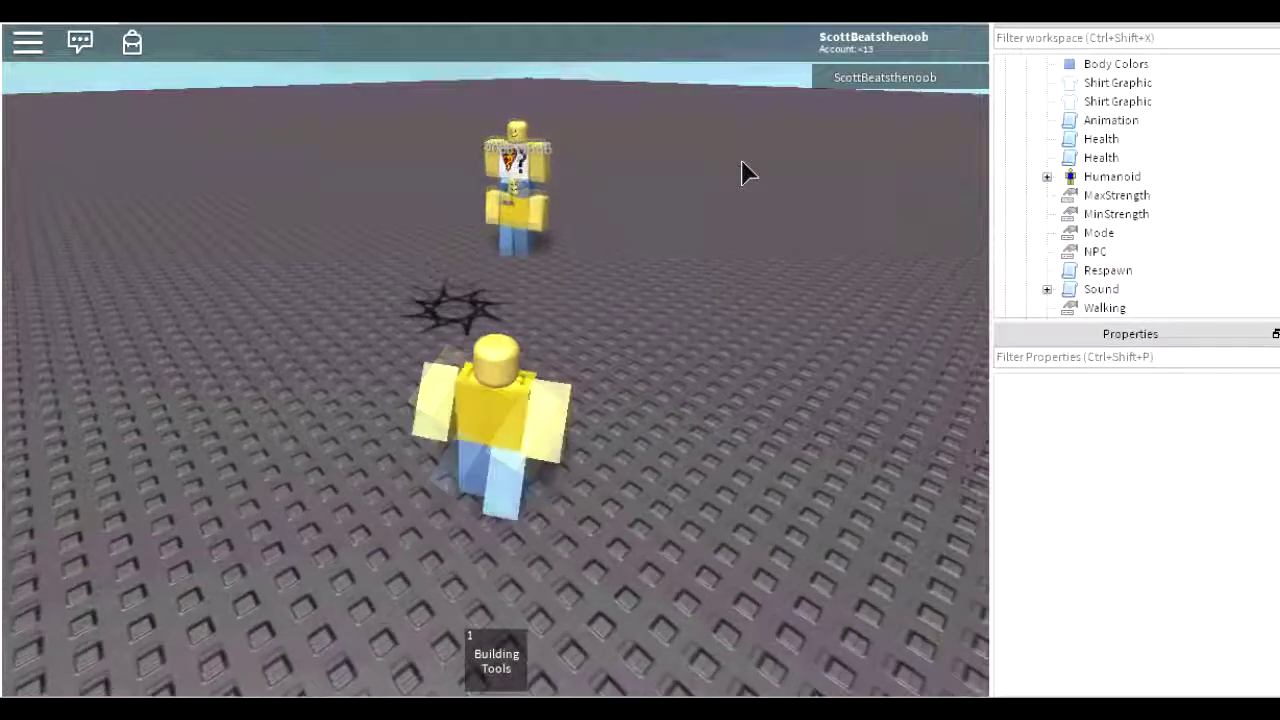
pyautogui.press('w')
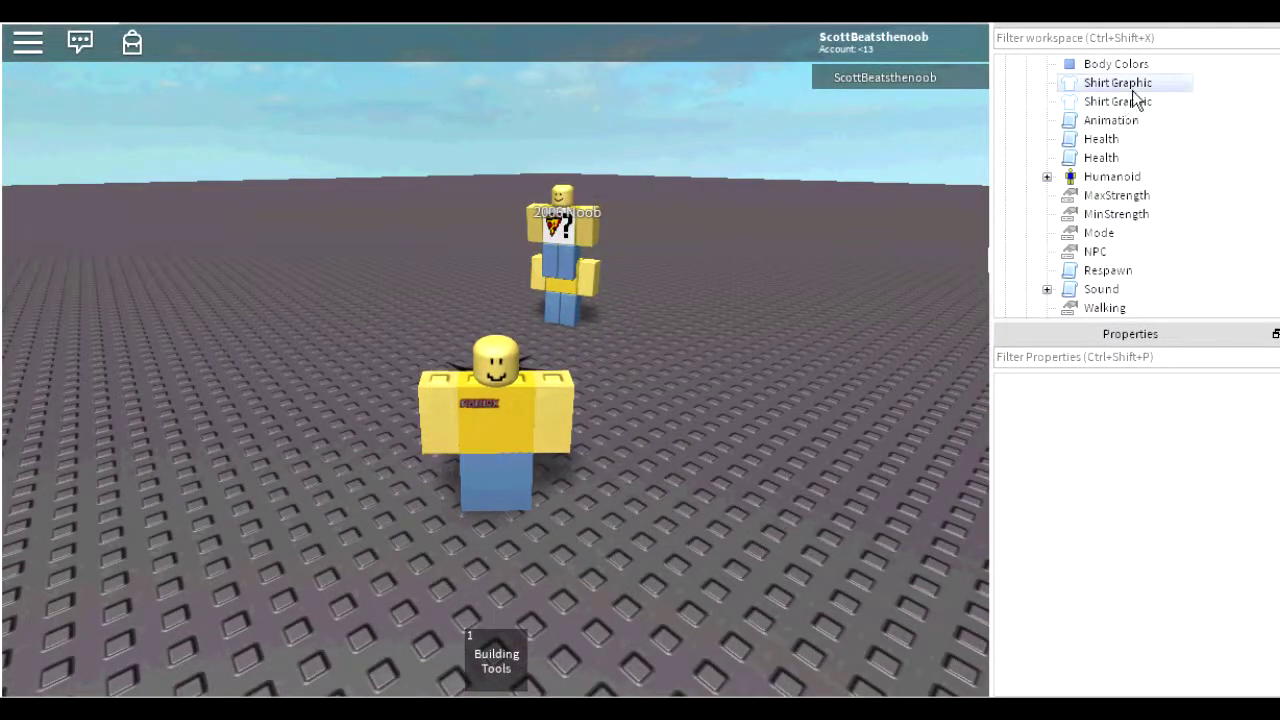
pyautogui.scroll(1, 1132, 90)
pyautogui.click(1130, 137)
pyautogui.press('Delete')
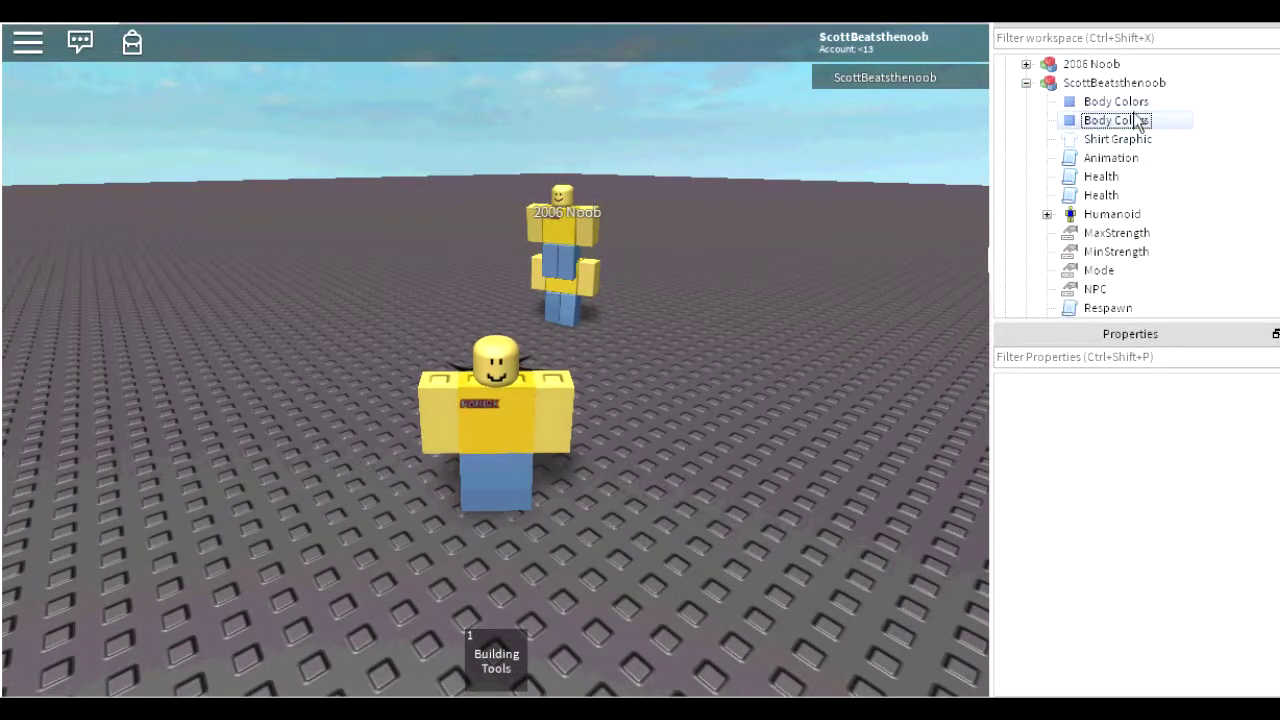
pyautogui.click(1137, 120)
pyautogui.press('Delete')
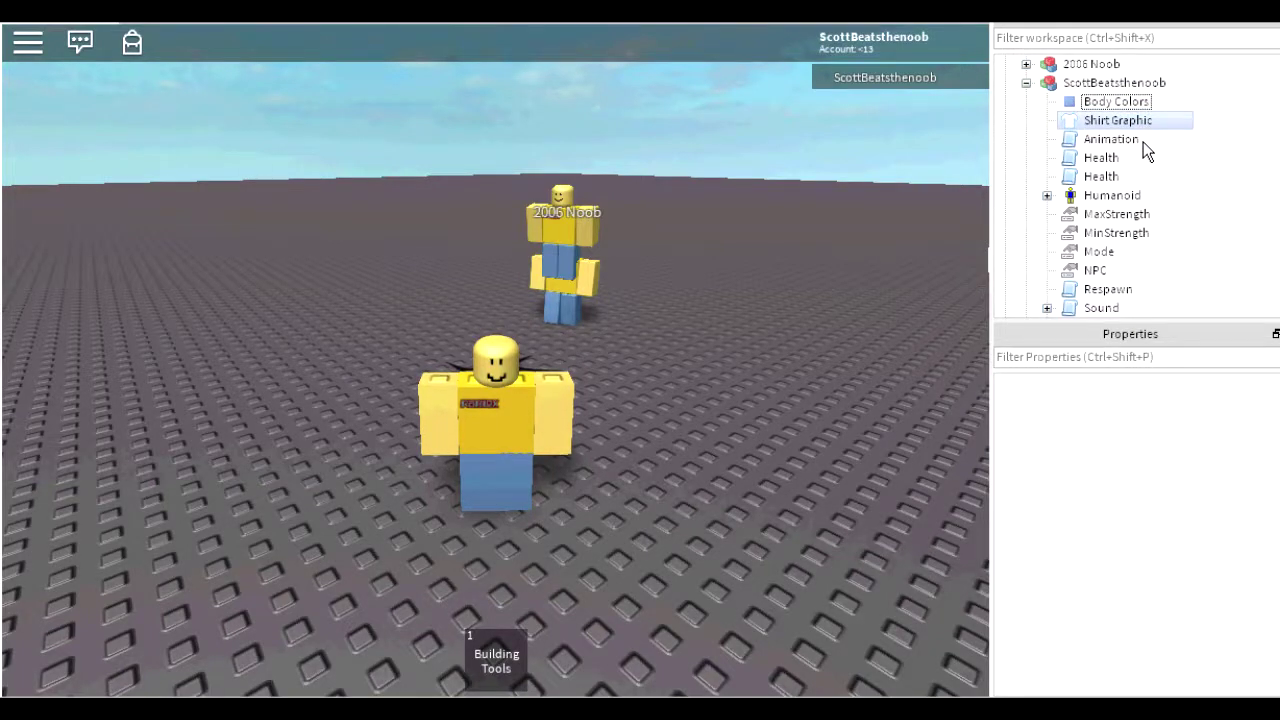
pyautogui.click(1115, 145)
pyautogui.press('Delete')
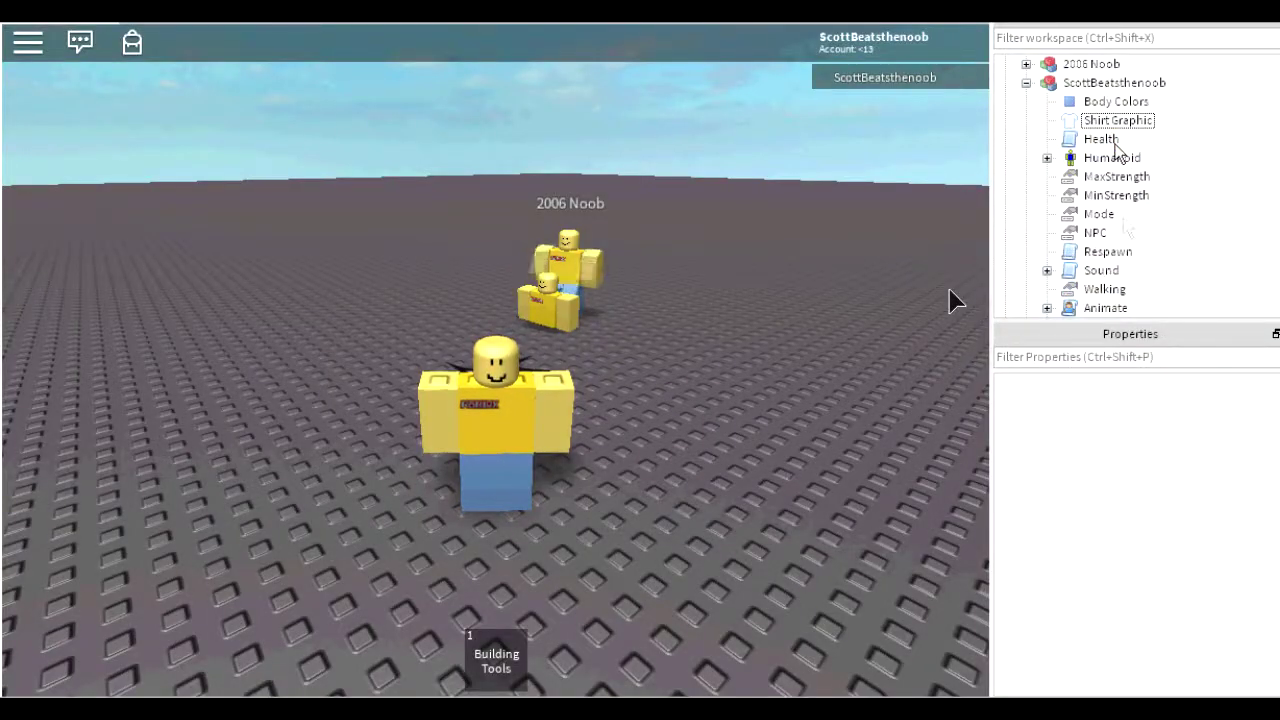
# Step: Delete the Sound object and Animate script from the player character
pyautogui.scroll(-3, 1107, 233)
pyautogui.click(1117, 157)
pyautogui.press('Delete')
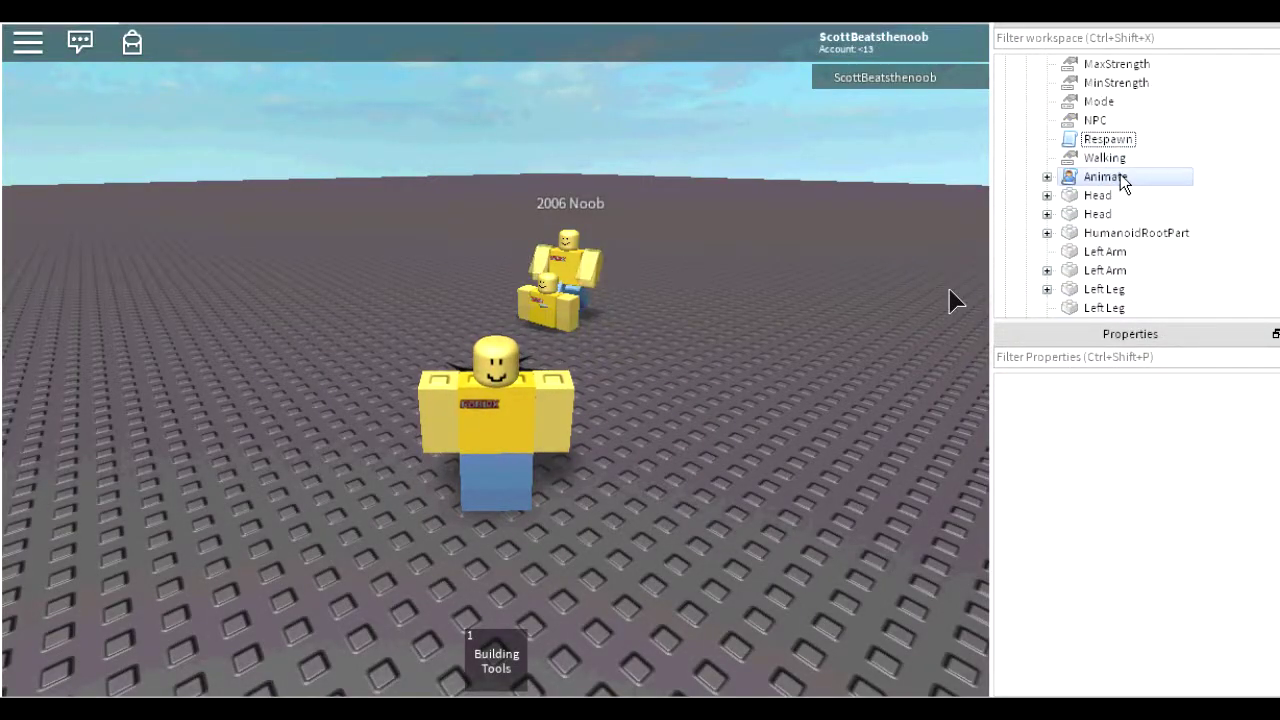
pyautogui.press('Delete')
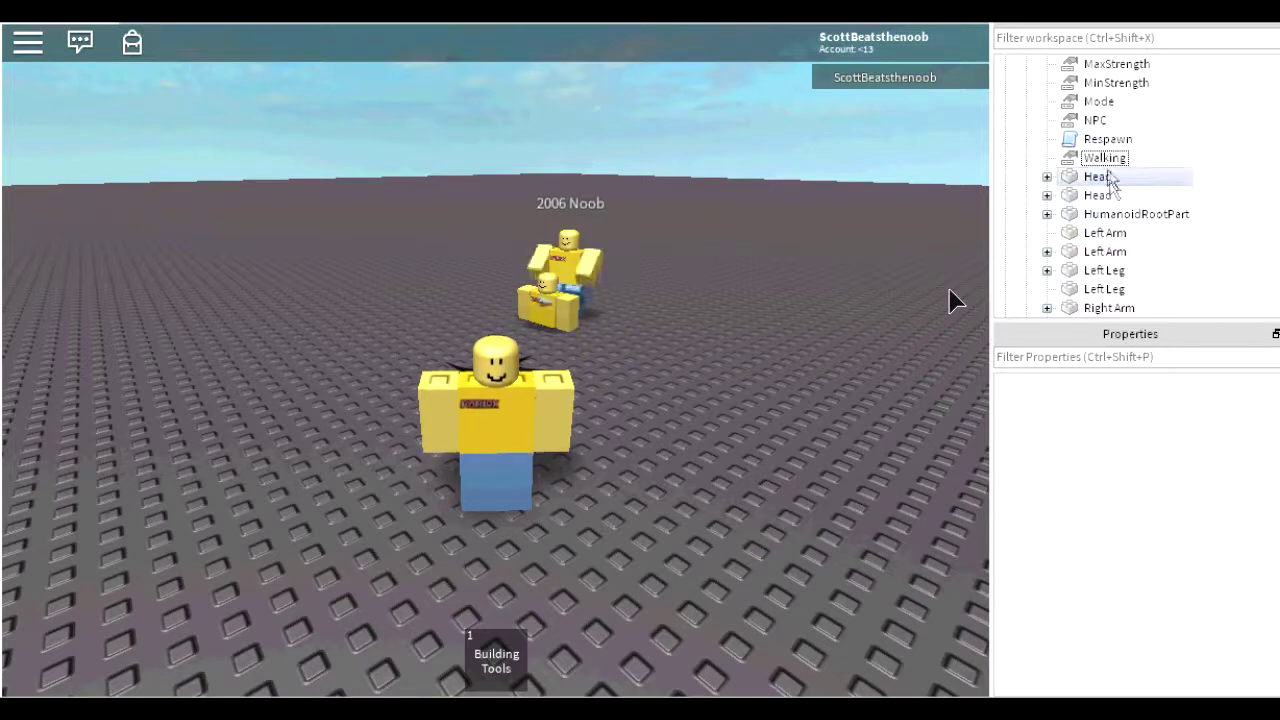
# Step: Copy the Texture ID of the face decal on the 2006 Noob's Head
pyautogui.scroll(4, 1110, 180)
pyautogui.scroll(-1, 1120, 240)
pyautogui.scroll(-2, 1120, 235)
pyautogui.scroll(-1, 1118, 195)
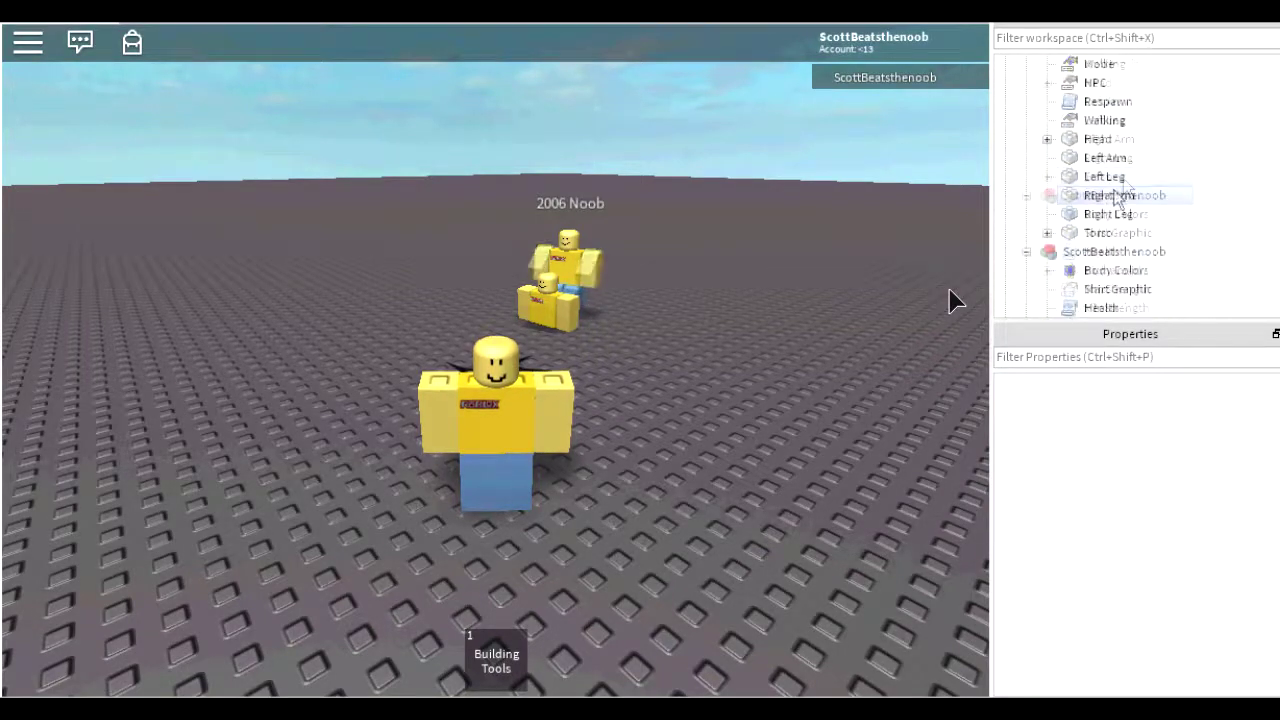
pyautogui.click(1093, 143)
pyautogui.scroll(-1, 1229, 608)
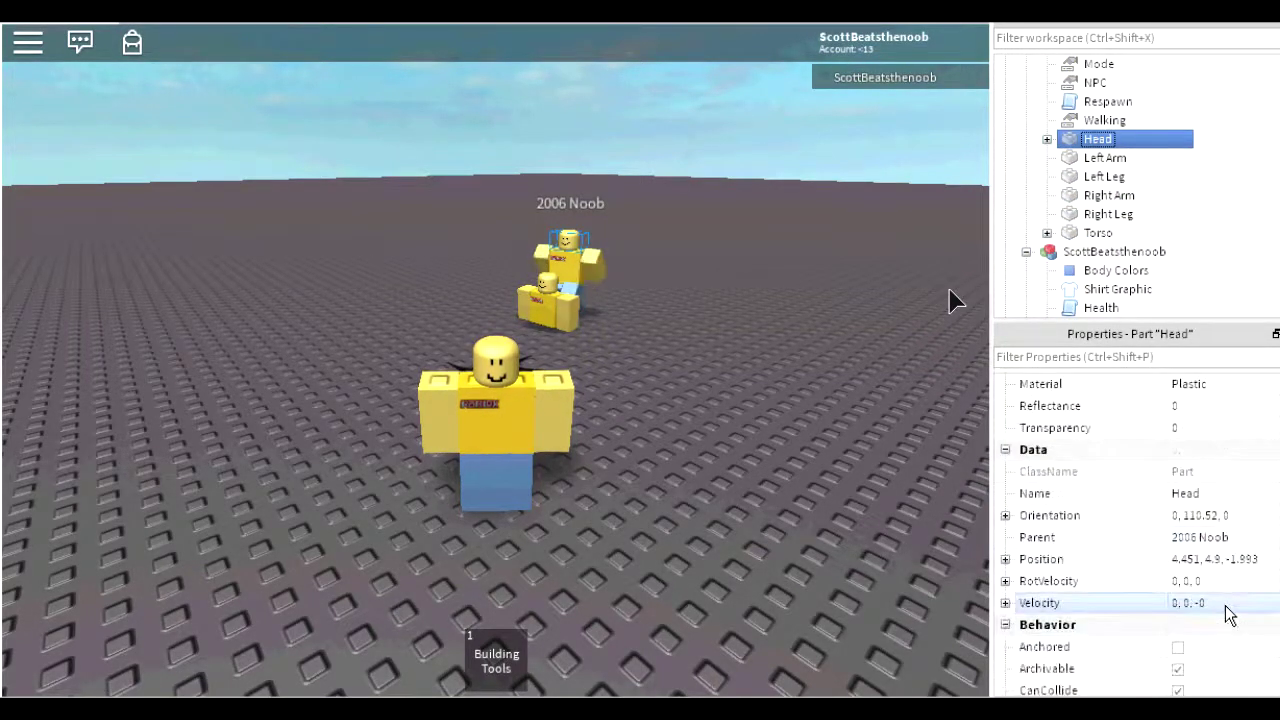
pyautogui.scroll(1, 1229, 608)
pyautogui.scroll(-2, 1093, 200)
pyautogui.scroll(3, 1093, 200)
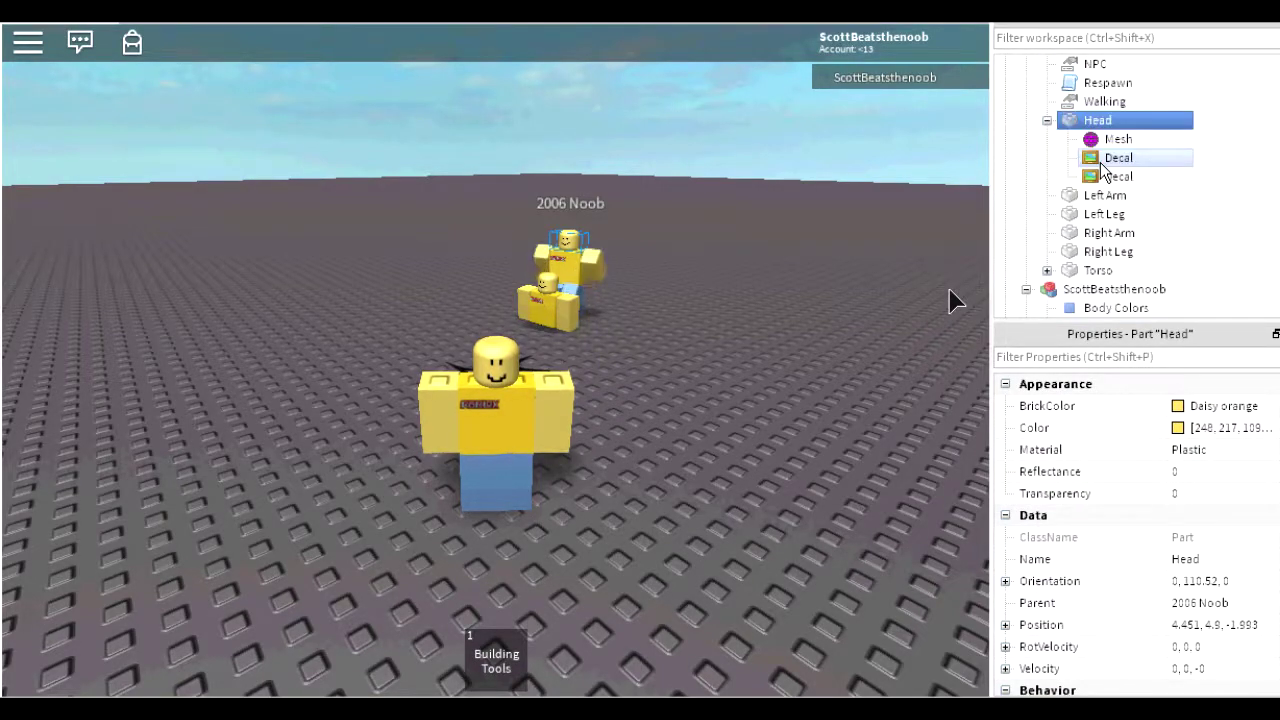
pyautogui.click(1112, 178)
pyautogui.click(1143, 426)
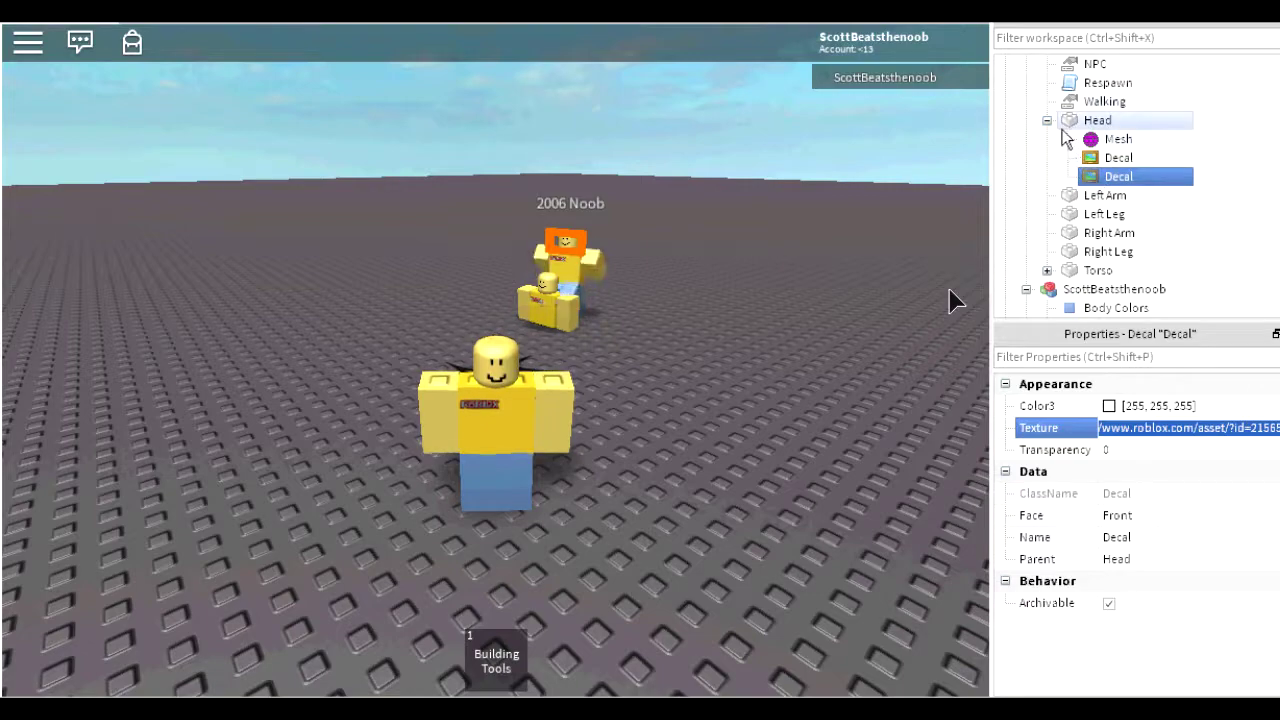
# Step: Paste that texture ID into the face Texture of the player's Head
pyautogui.click(1095, 158)
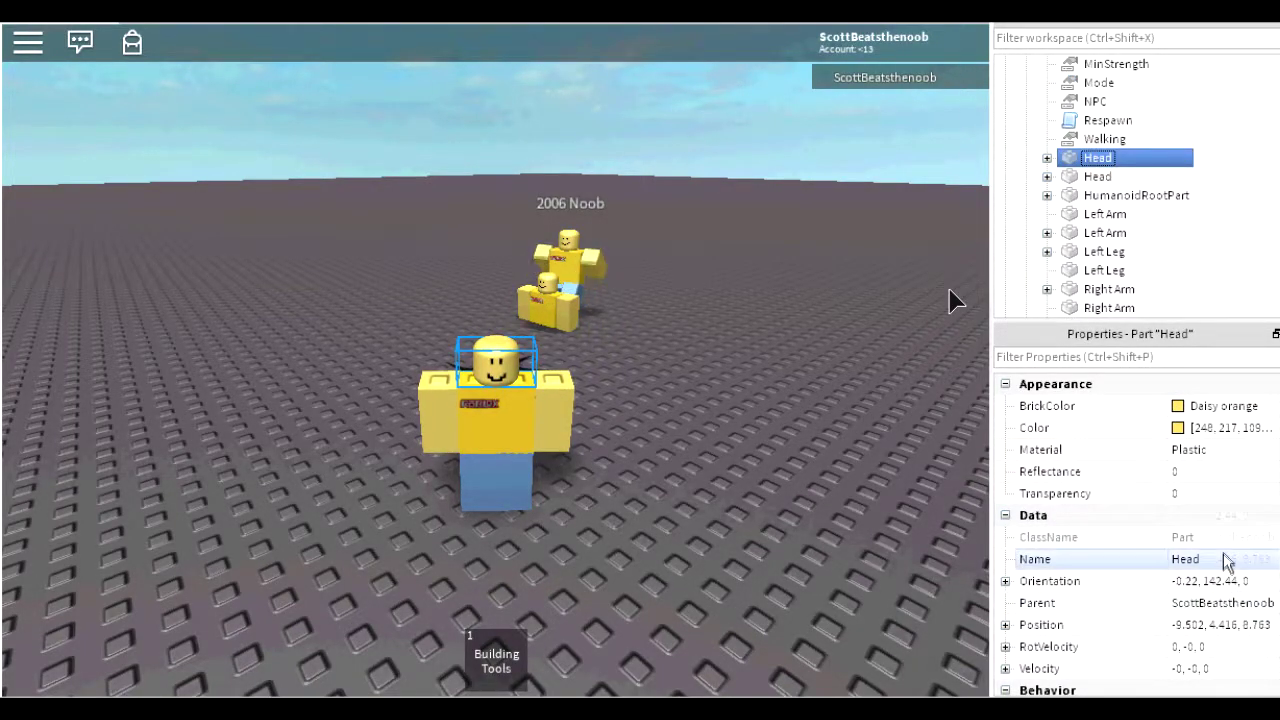
pyautogui.scroll(-2, 1228, 563)
pyautogui.click(1115, 214)
pyautogui.click(1184, 428)
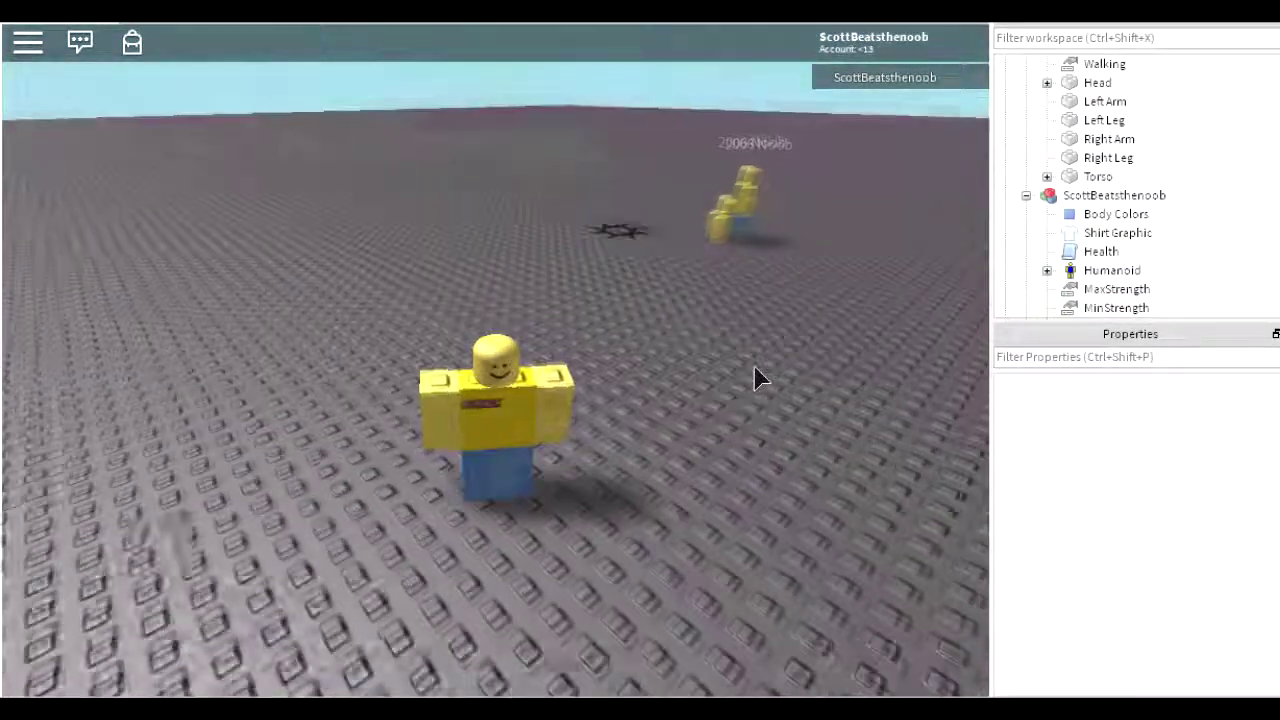
# Step: Orbit and zoom around the yellow noob character while walking it back with S
pyautogui.moveTo(757, 378); pyautogui.dragTo(754, 374, button='right')
pyautogui.scroll(3, 743, 374)
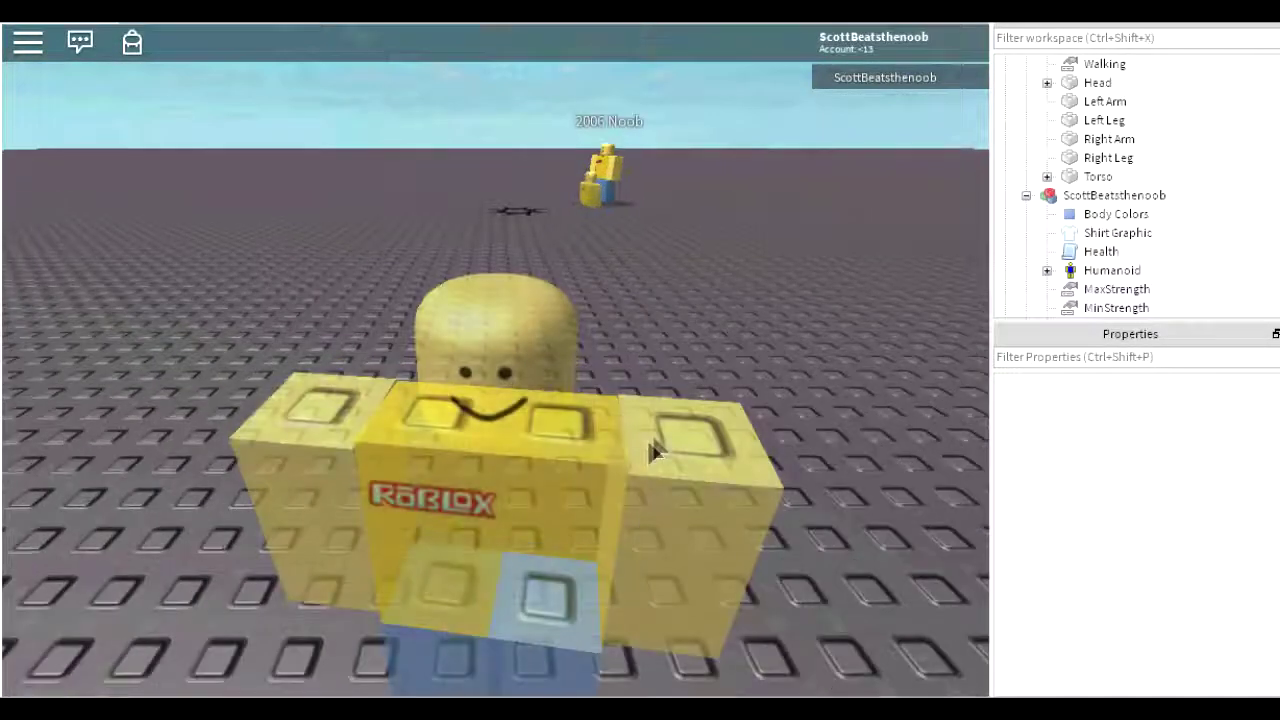
pyautogui.scroll(-2, 642, 452)
pyautogui.moveTo(642, 452); pyautogui.dragTo(643, 451, button='right')
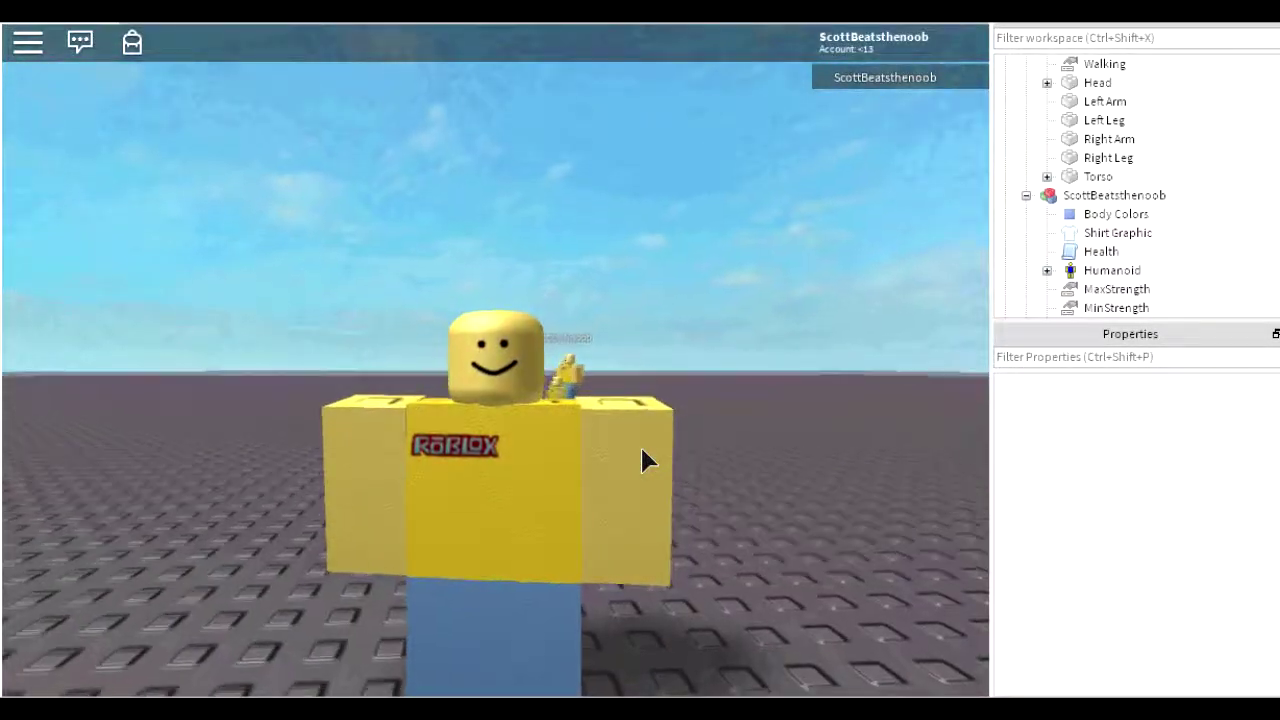
pyautogui.scroll(-5, 643, 451)
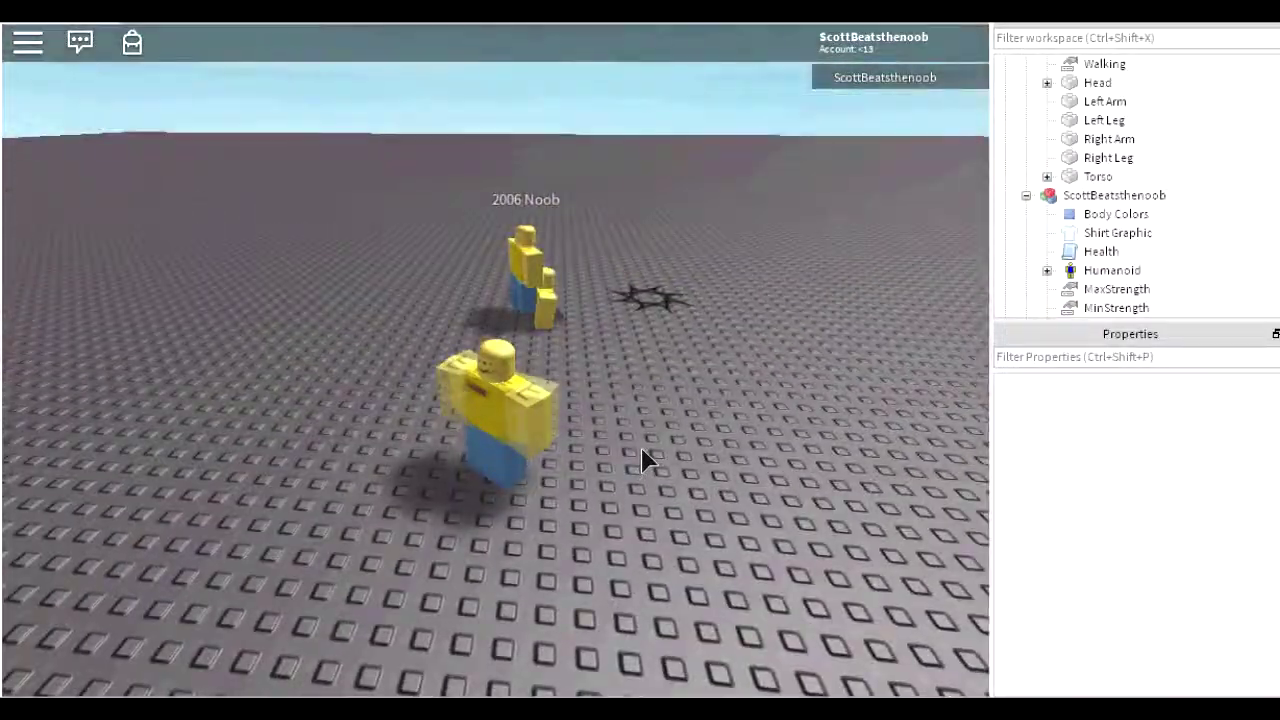
pyautogui.moveTo(642, 460); pyautogui.dragTo(642, 460, button='right')
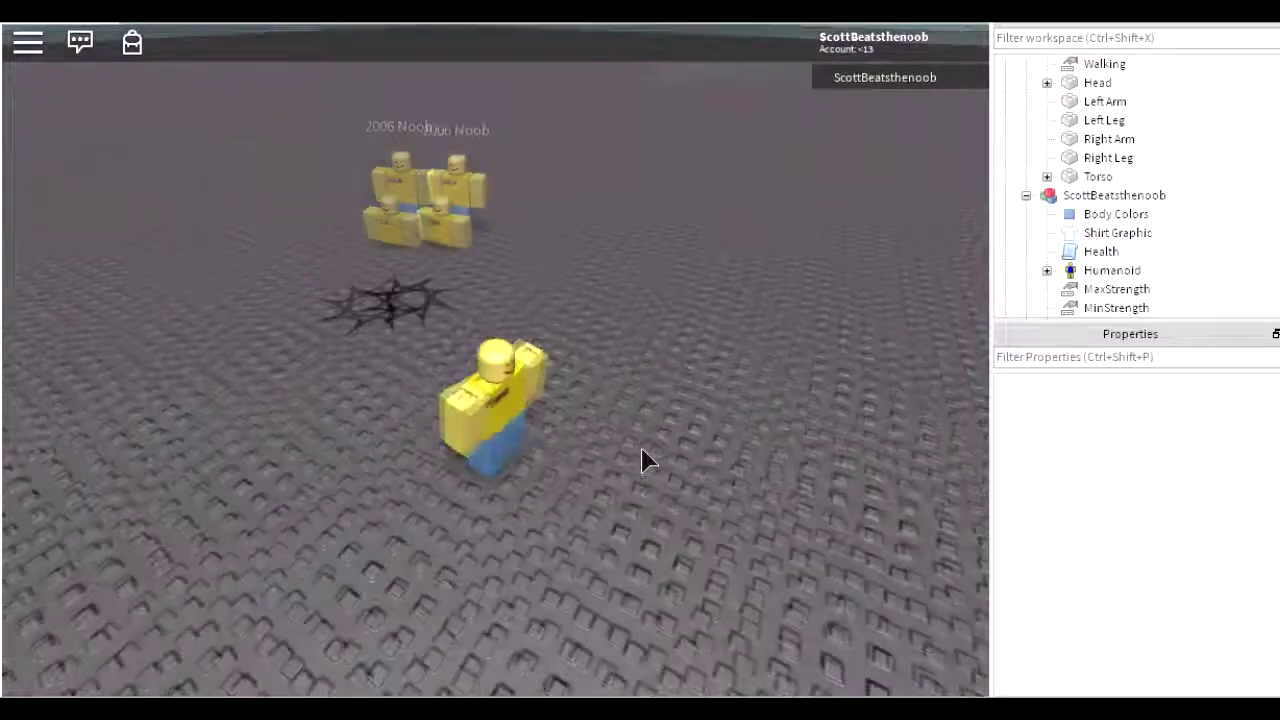
pyautogui.press('s')
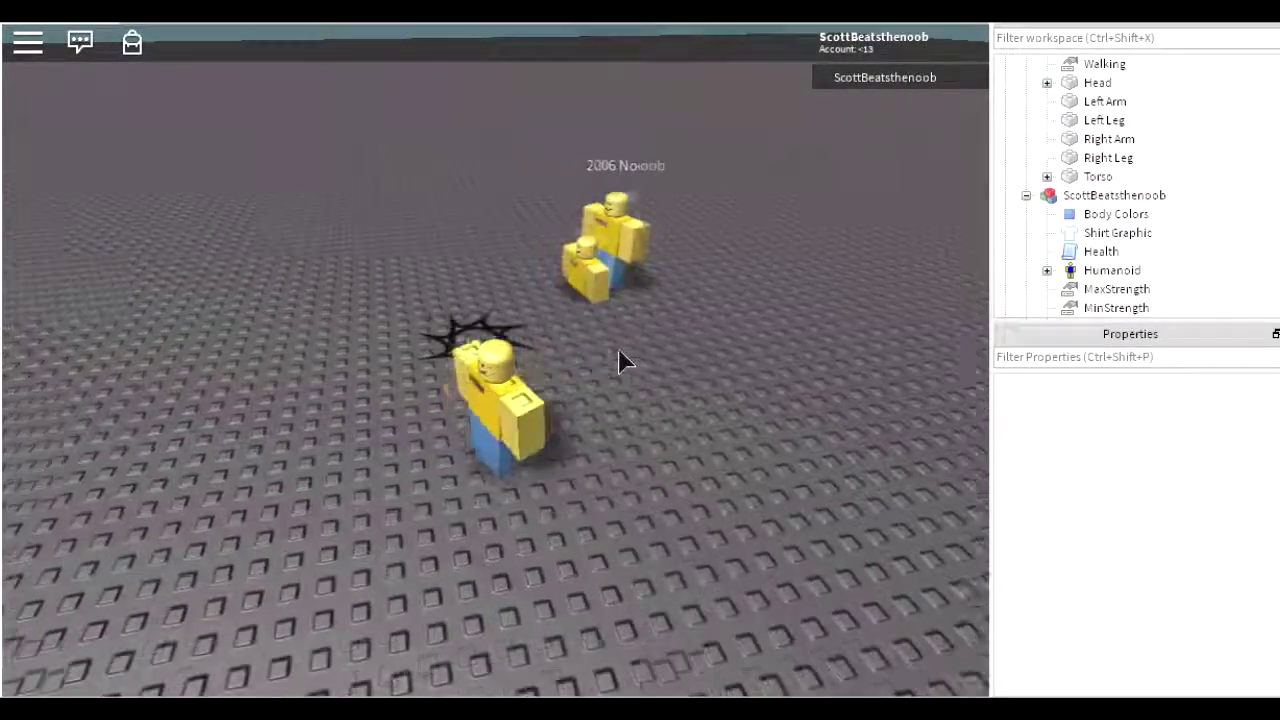
pyautogui.moveTo(620, 362); pyautogui.dragTo(620, 362, button='right')
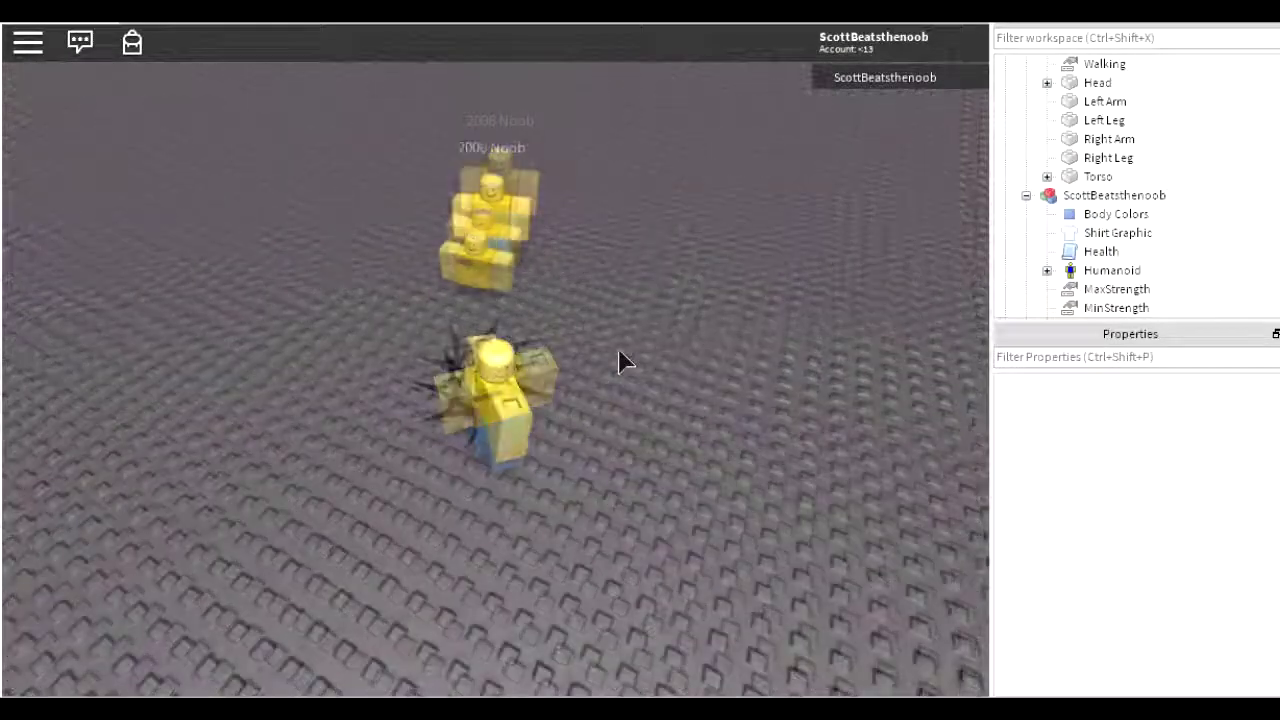
pyautogui.moveTo(620, 362); pyautogui.dragTo(620, 362, button='right')
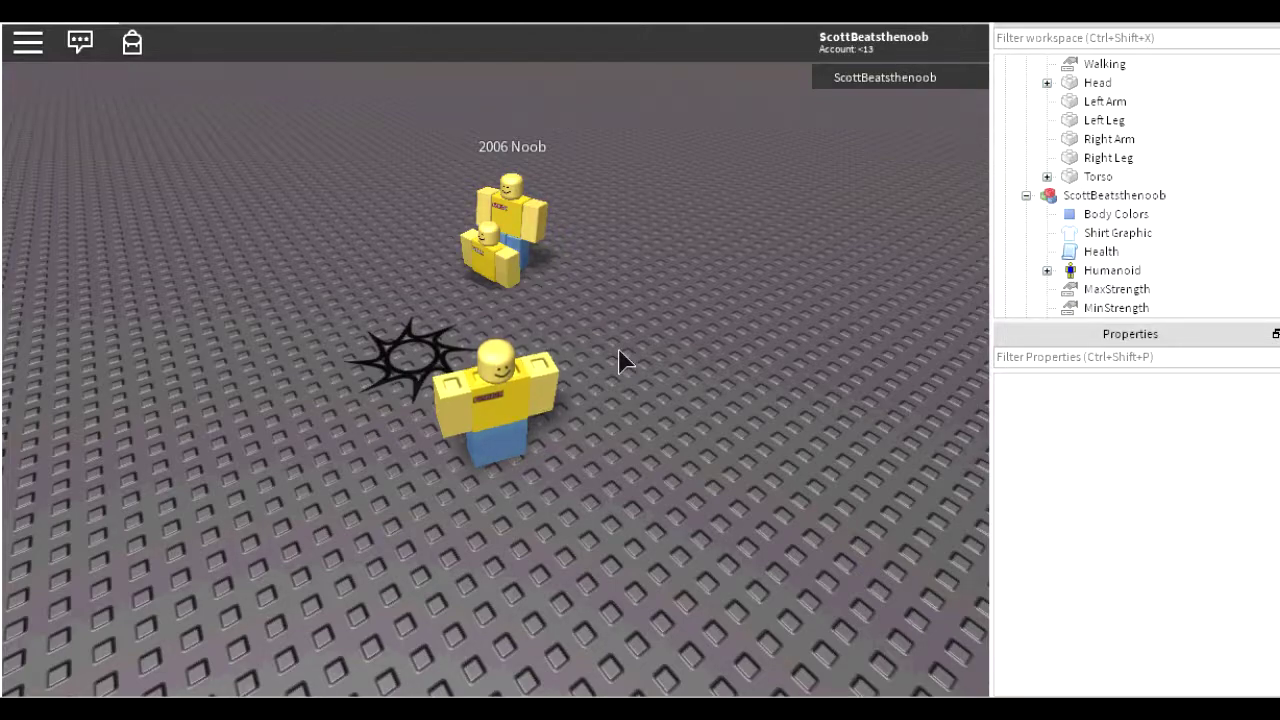
pyautogui.moveTo(620, 362); pyautogui.dragTo(620, 362, button='right')
# Step: Zoom and orbit close around the noob beside the 2006 Noobs, then stop the test with Shift+F5
pyautogui.scroll(2, 620, 362)
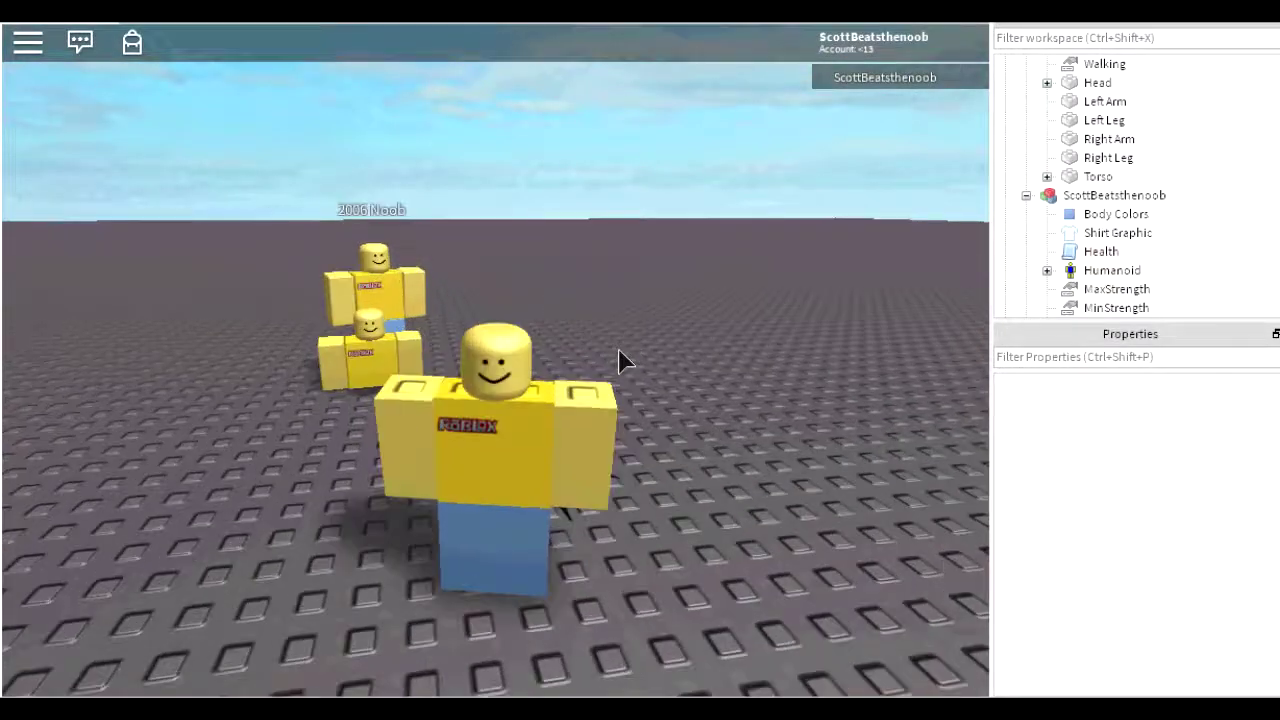
pyautogui.scroll(-2, 620, 362)
pyautogui.scroll(2, 620, 362)
pyautogui.moveTo(620, 362)
pyautogui.mouseDown(button='right')
pyautogui.moveTo(594, 351)
pyautogui.moveTo(528, 390)
pyautogui.mouseUp(button='right')
pyautogui.scroll(5, 528, 388)
pyautogui.scroll(-5, 540, 360)
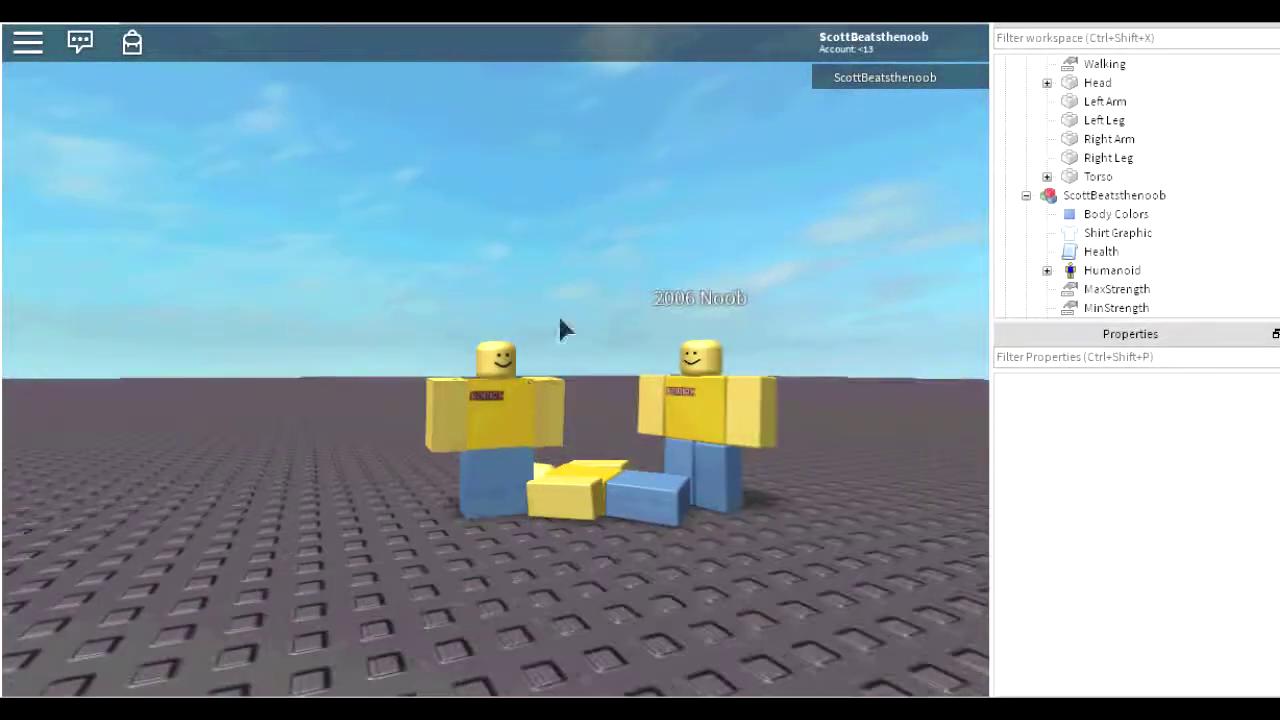
pyautogui.hotkey('shift', 'F5')
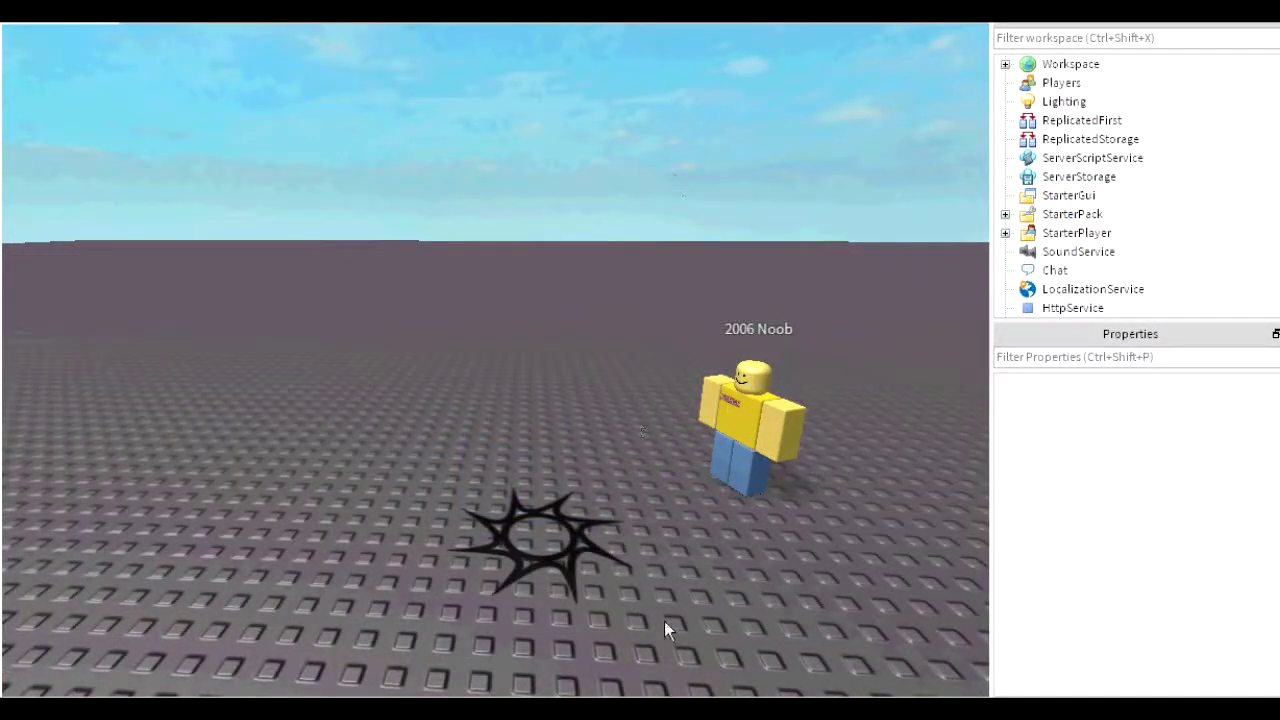